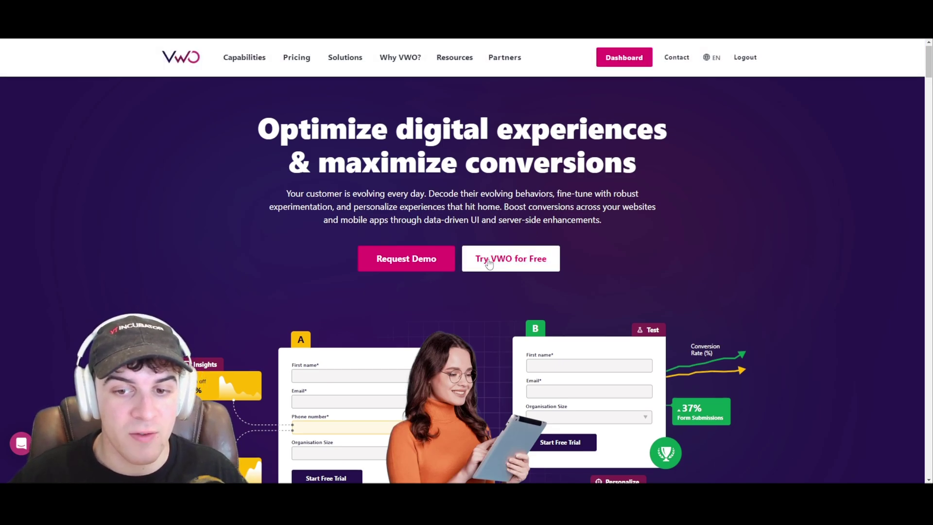
# - Start the free VWO trial and fill in the signup form to reach the empty dashboard
pyautogui.scroll(-2, 505, 257)
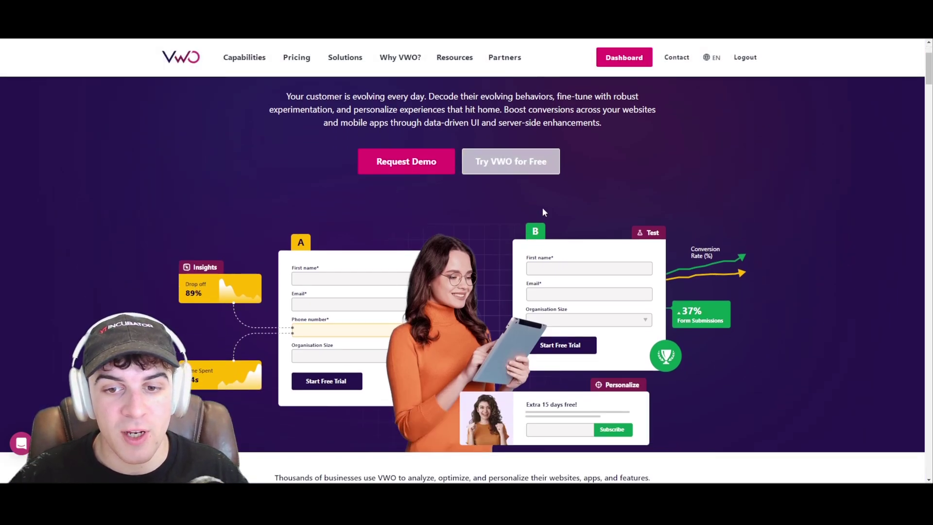
pyautogui.click(534, 171)
pyautogui.write('0')
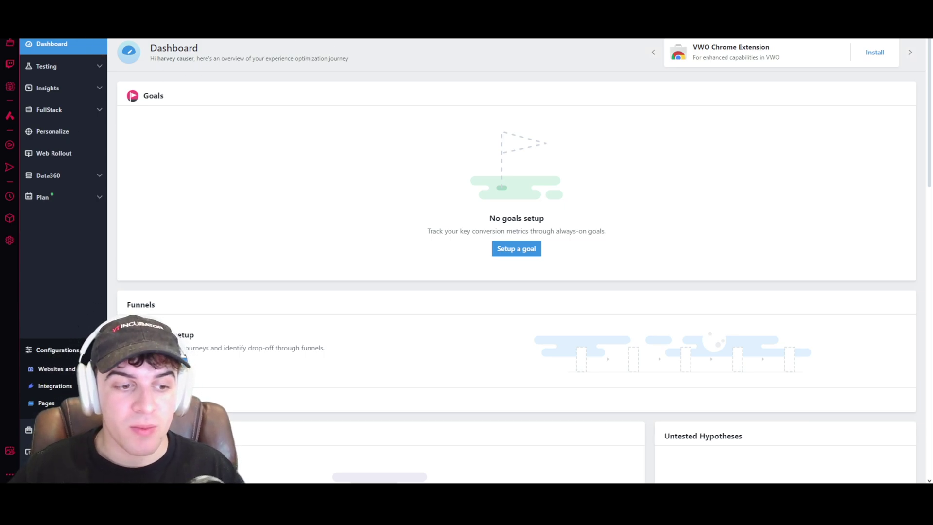
# - Zoom the page in, expand Configurations and go to Websites and Apps to view the SmartCode card
pyautogui.click(77, 46)
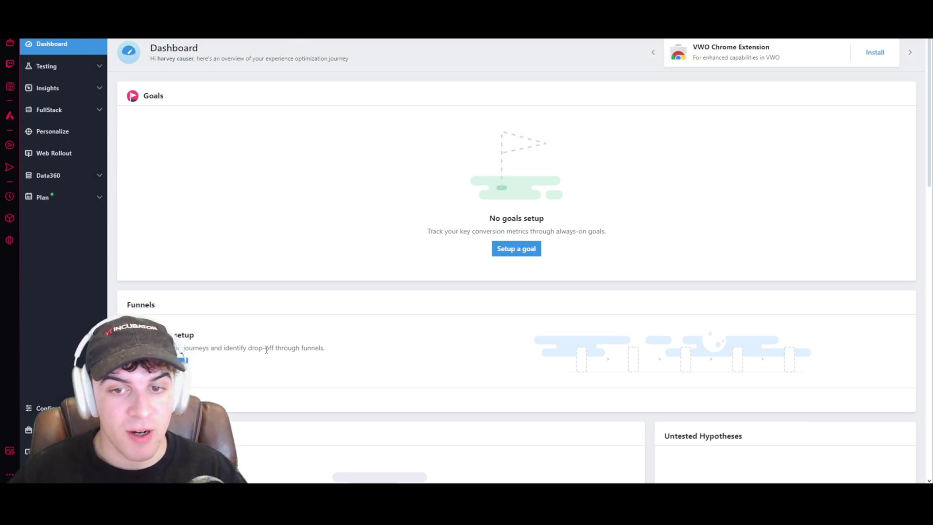
pyautogui.hotkey('ctrl', '+')
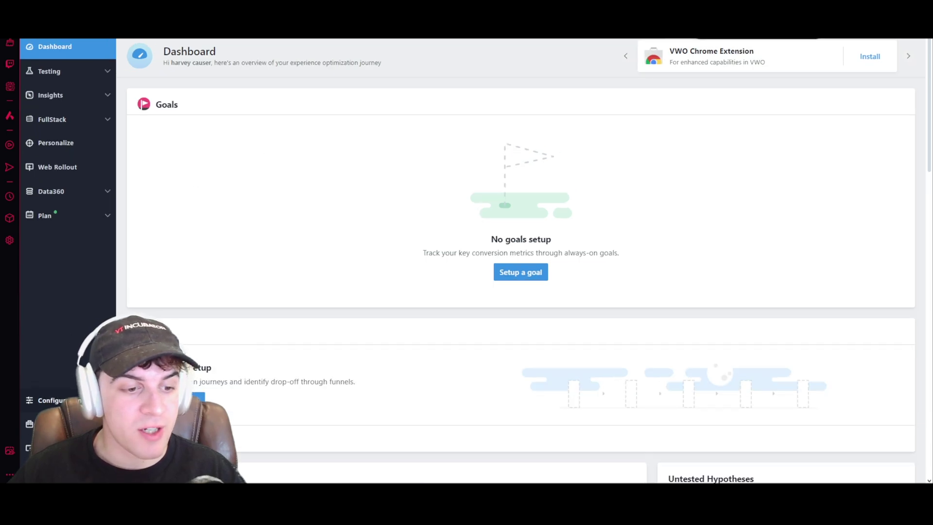
pyautogui.click(53, 400)
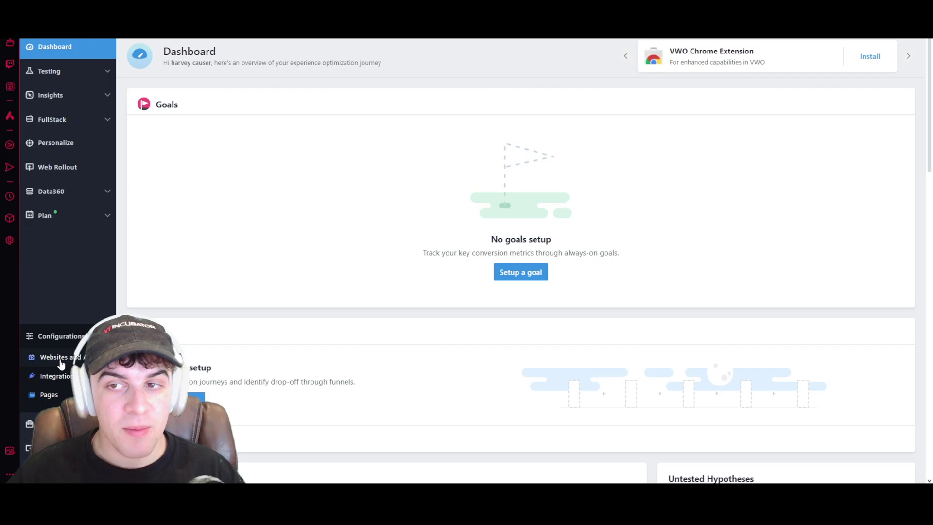
pyautogui.click(57, 358)
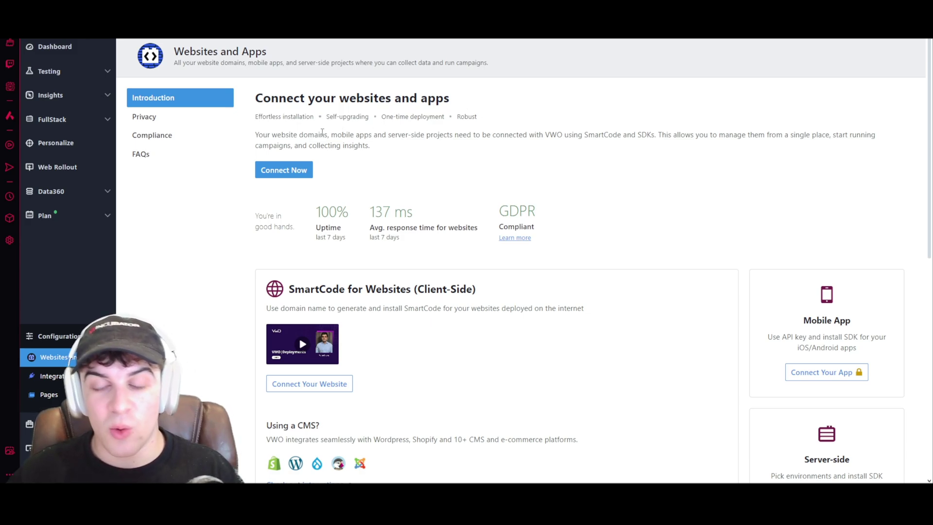
pyautogui.scroll(-4, 354, 146)
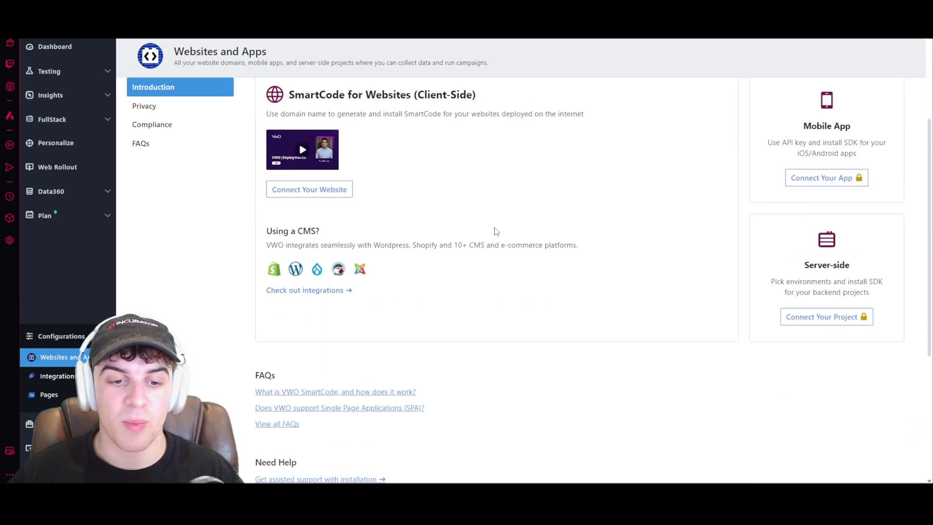
pyautogui.scroll(4, 496, 232)
pyautogui.scroll(-3, 482, 236)
pyautogui.scroll(3, 481, 236)
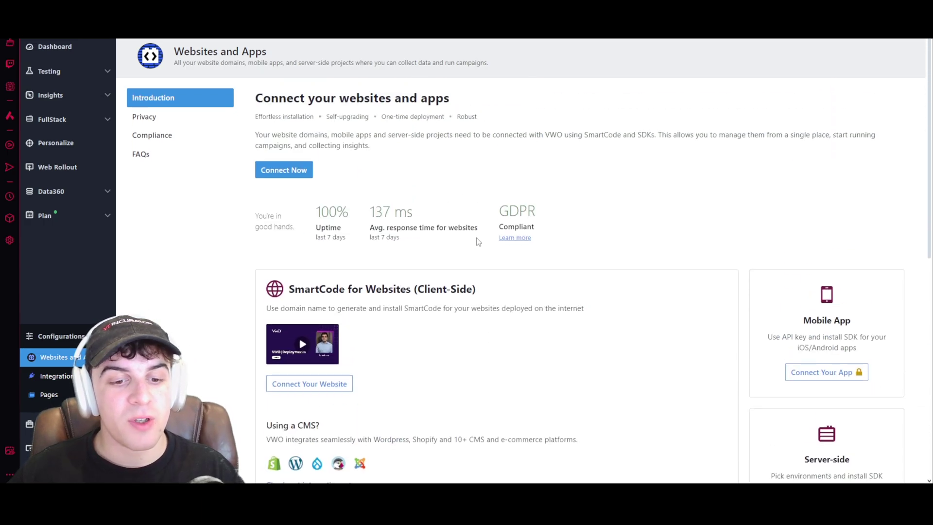
pyautogui.scroll(-3, 332, 173)
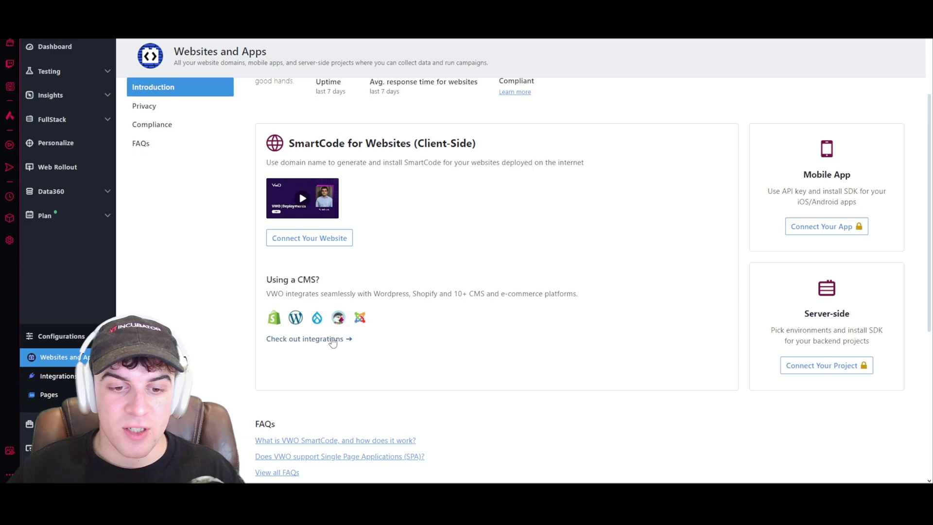
# - Open Check out integrations in a new tab, browse the 54-app catalogue, then go back
pyautogui.moveTo(333, 343); pyautogui.dragTo(353, 340)
pyautogui.rightClick(316, 338)
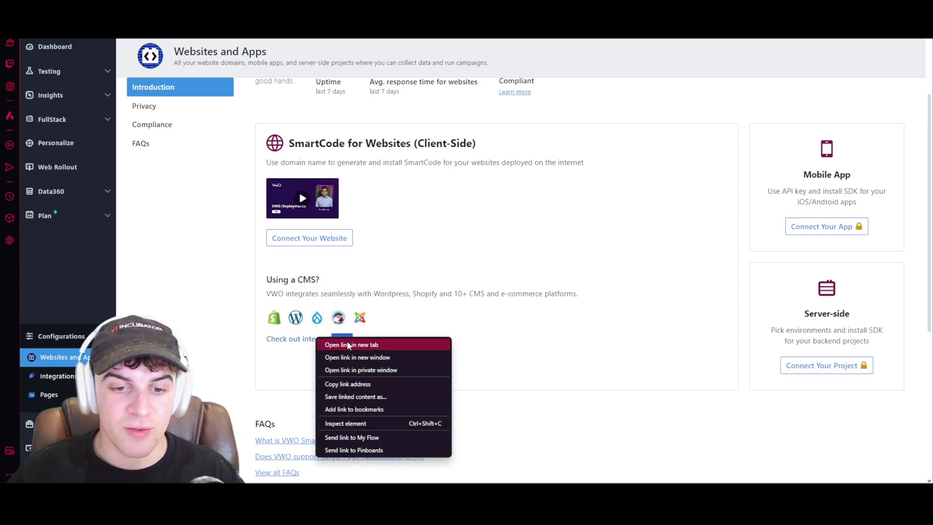
pyautogui.click(348, 344)
pyautogui.hotkey('ctrl', 'Tab')
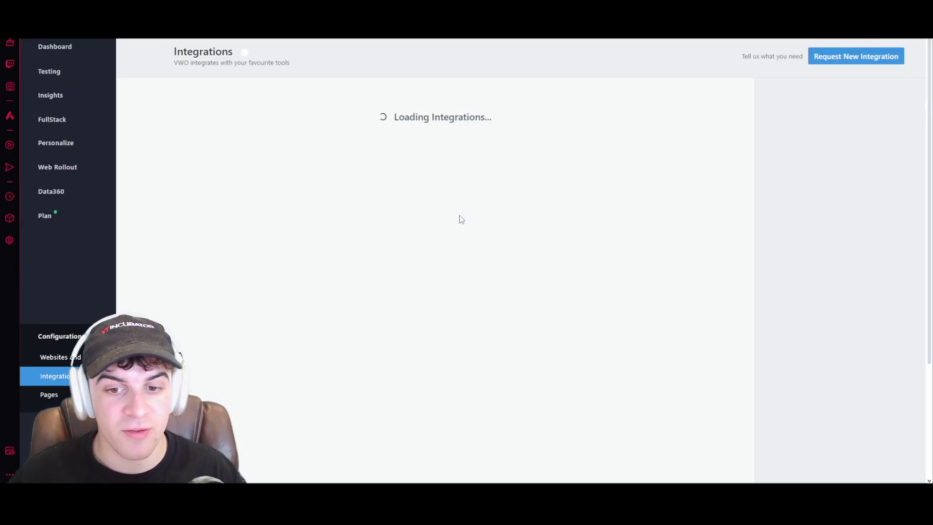
pyautogui.scroll(-1, 453, 207)
pyautogui.scroll(1, 365, 165)
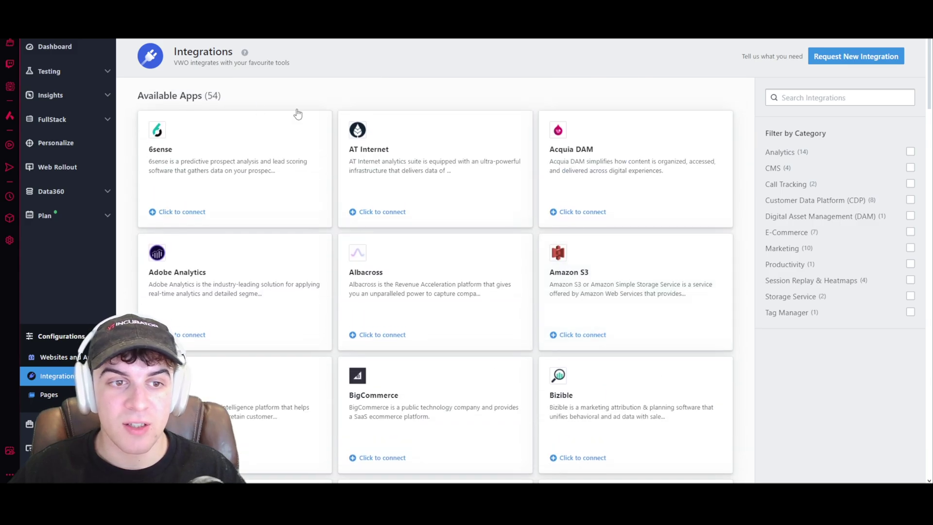
pyautogui.scroll(-15, 739, 264)
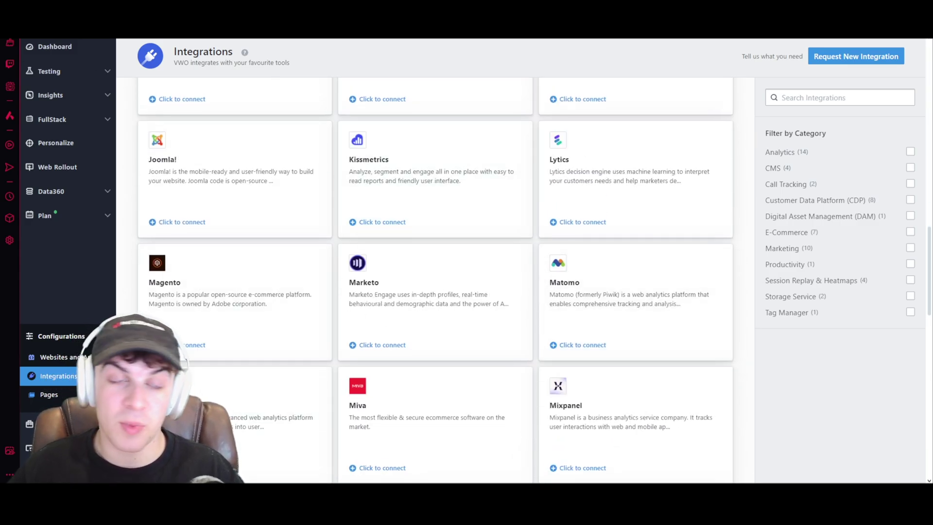
pyautogui.hotkey('alt', 'Left')
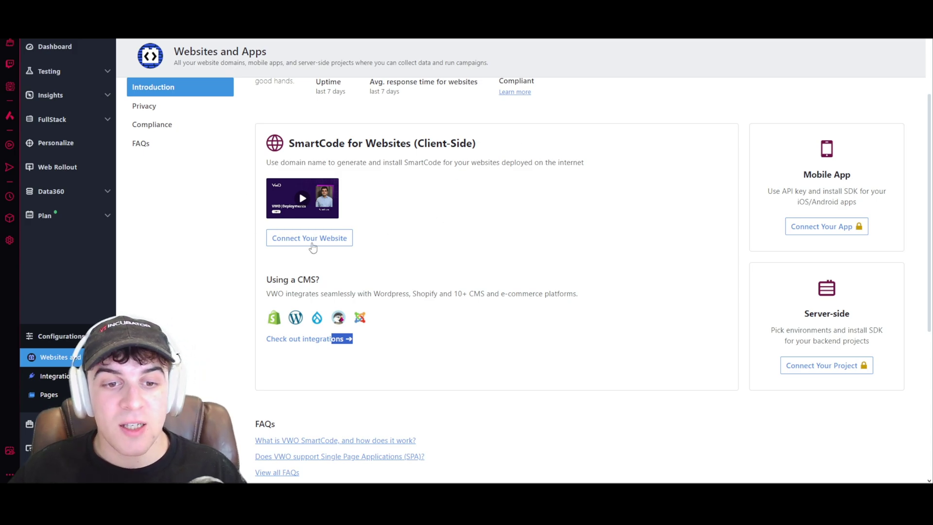
# - Connect the greetingplanet.com domain and review its Shopify SmartCode installation instructions
pyautogui.click(440, 229)
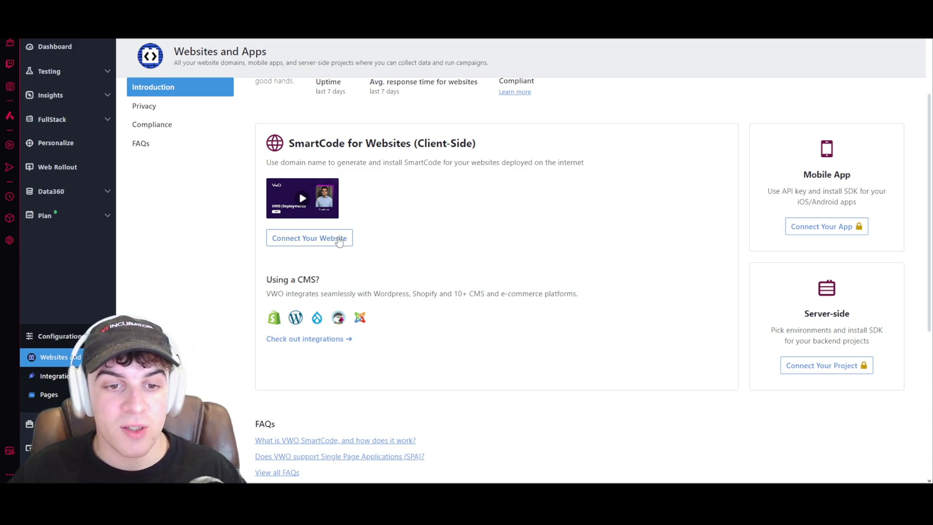
pyautogui.click(339, 241)
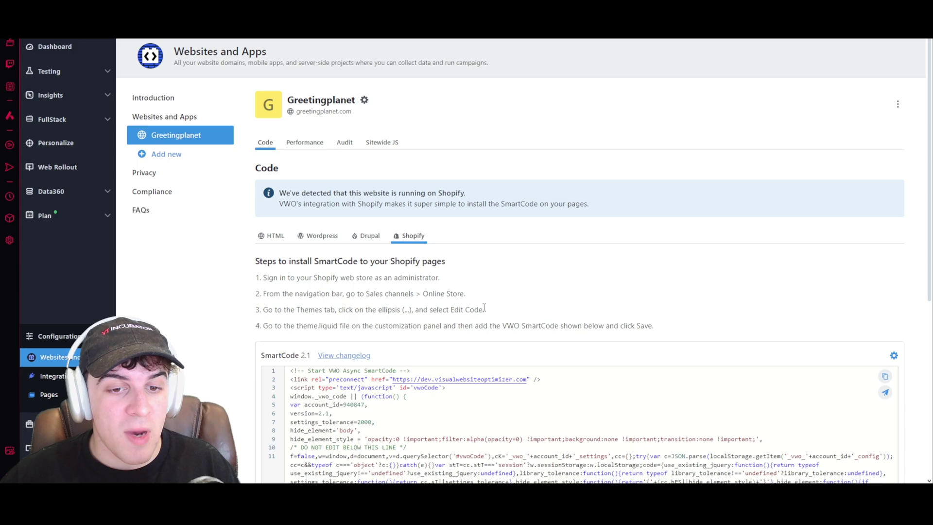
pyautogui.scroll(-1, 558, 219)
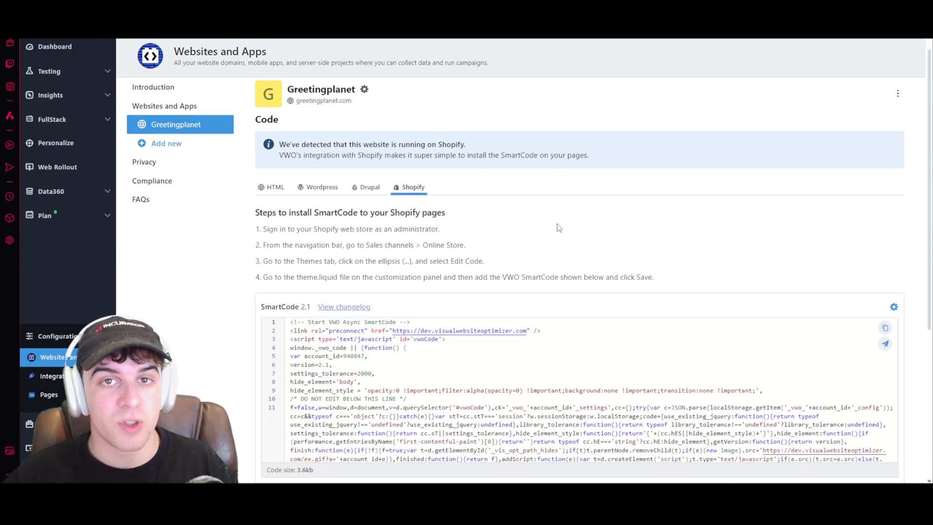
pyautogui.scroll(1, 408, 289)
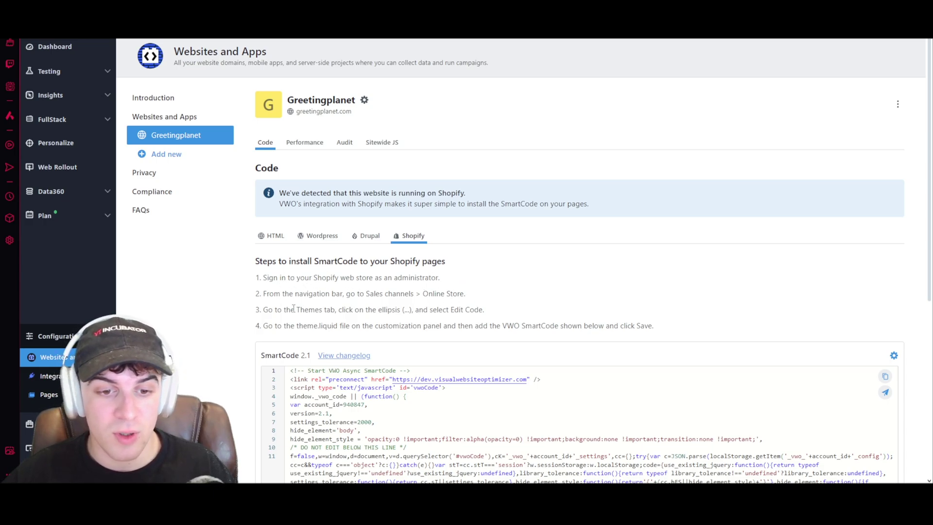
pyautogui.scroll(-1, 281, 309)
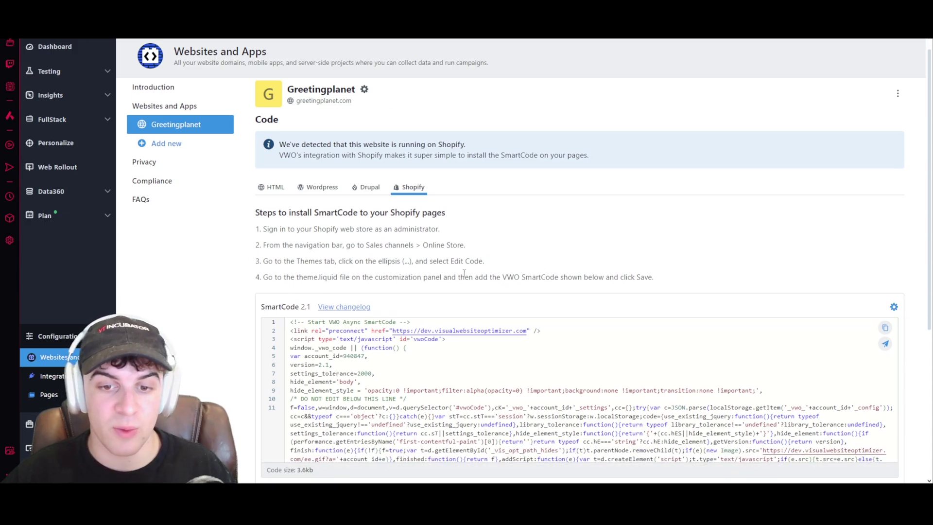
pyautogui.scroll(-1, 520, 237)
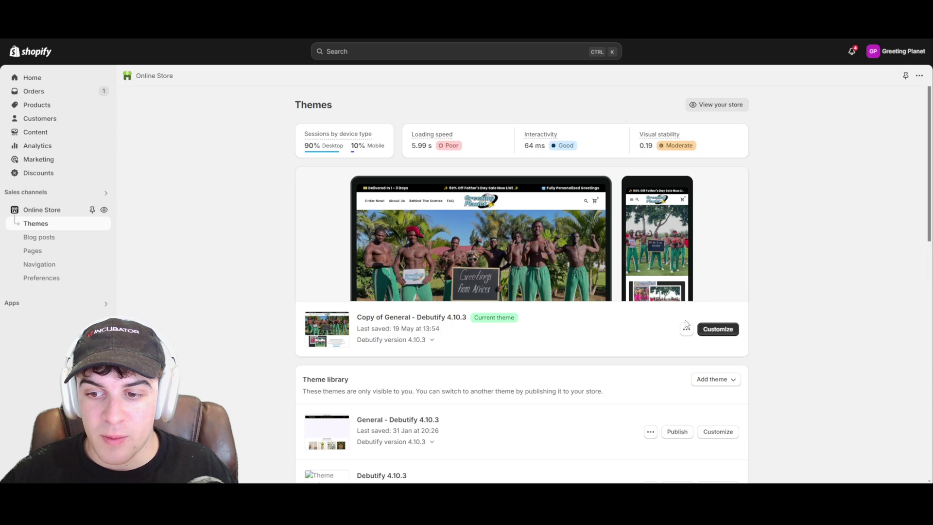
# - Paste the VWO SmartCode right after <head> in layout/theme.liquid and save the file
pyautogui.click(686, 329)
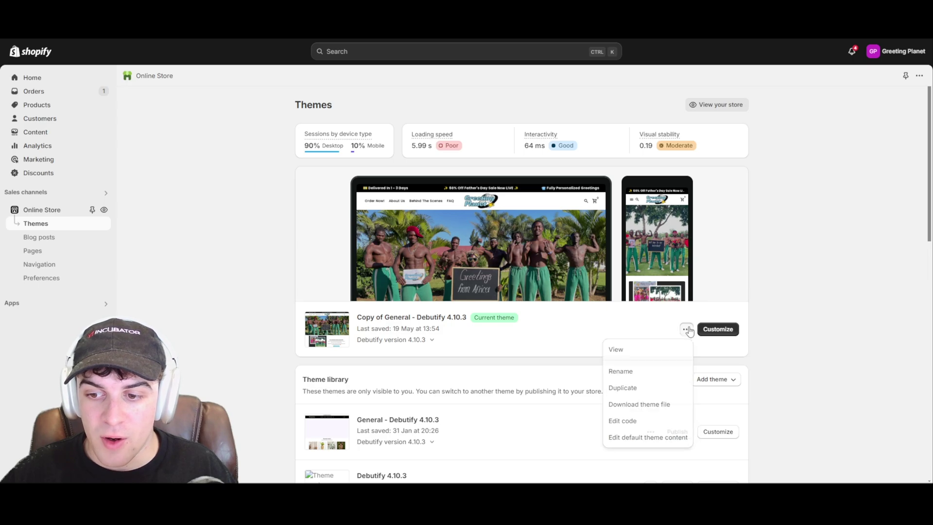
pyautogui.click(635, 426)
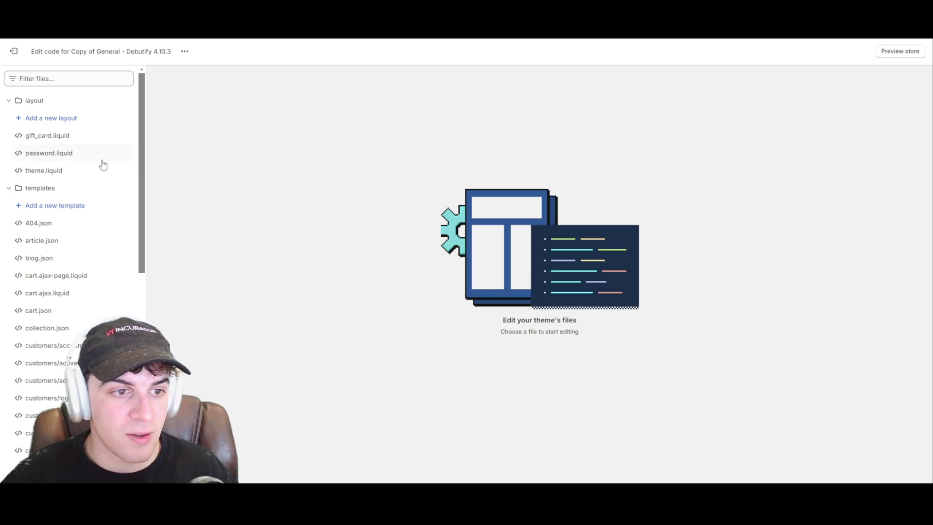
pyautogui.click(102, 170)
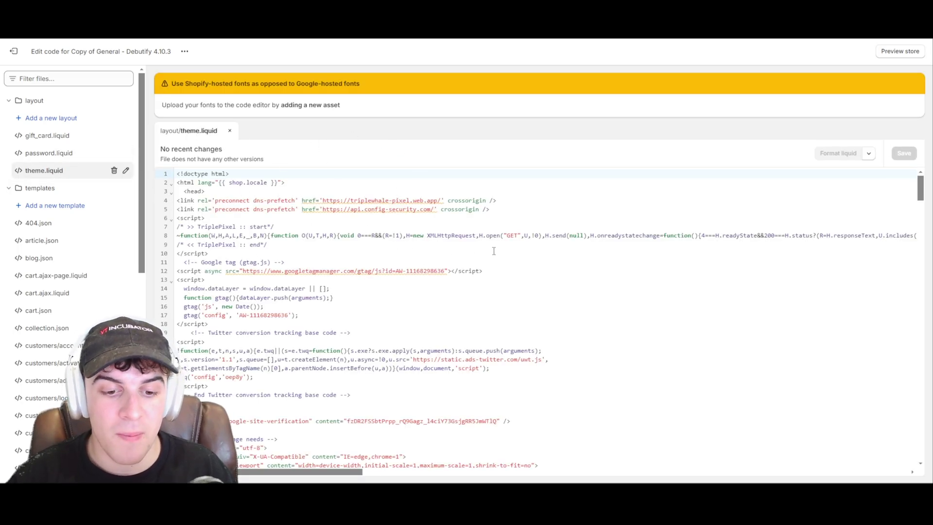
pyautogui.hotkey('ctrl', 'v')
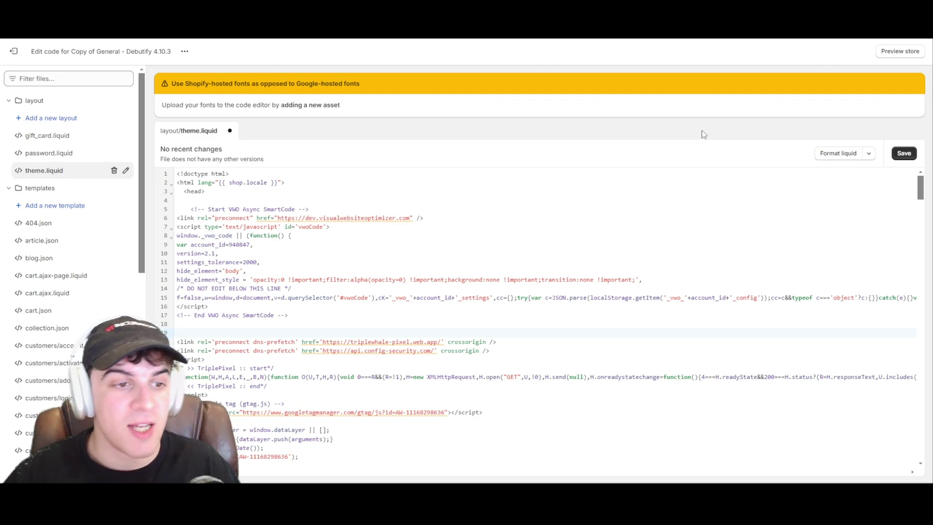
pyautogui.moveTo(185, 191); pyautogui.dragTo(225, 192)
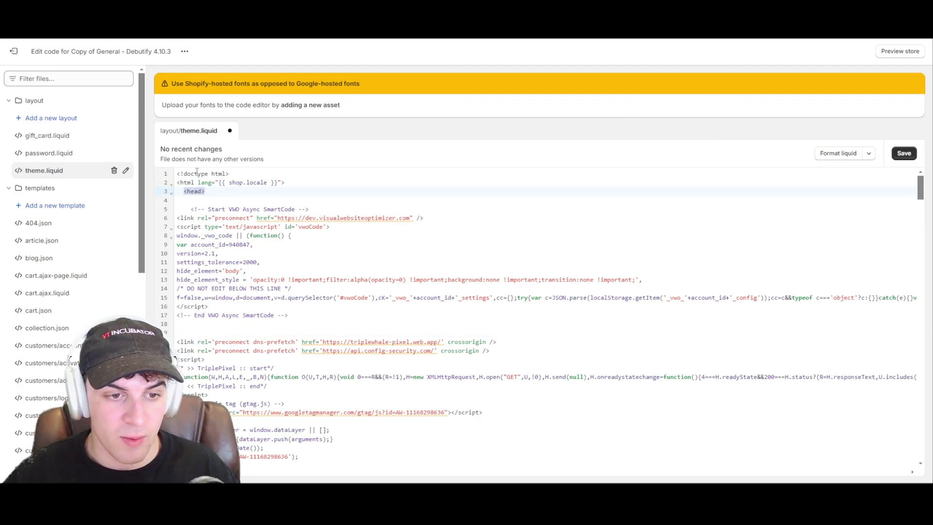
pyautogui.click(903, 154)
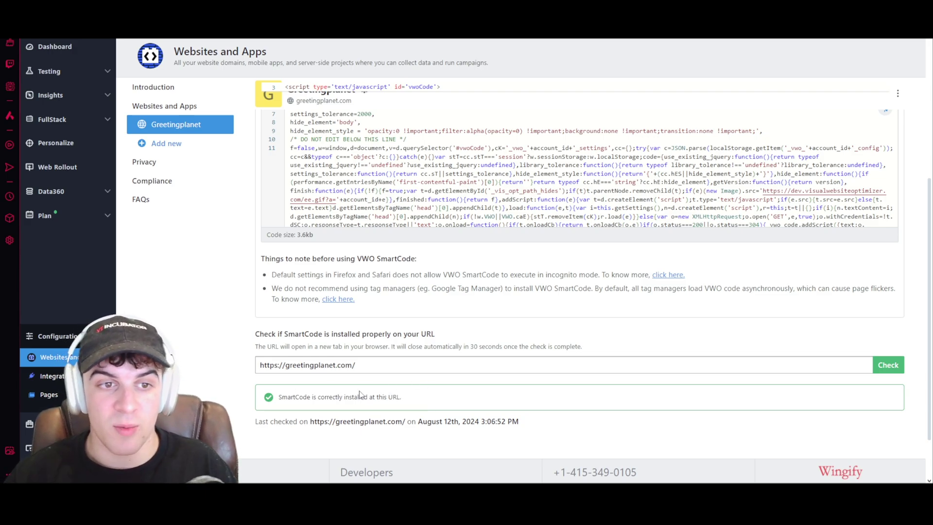
pyautogui.scroll(6, 360, 394)
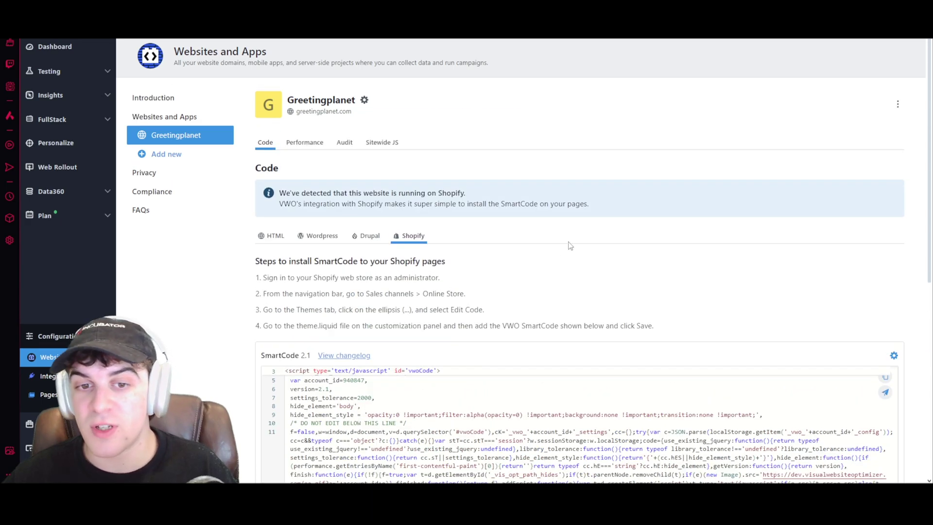
pyautogui.scroll(-1, 569, 245)
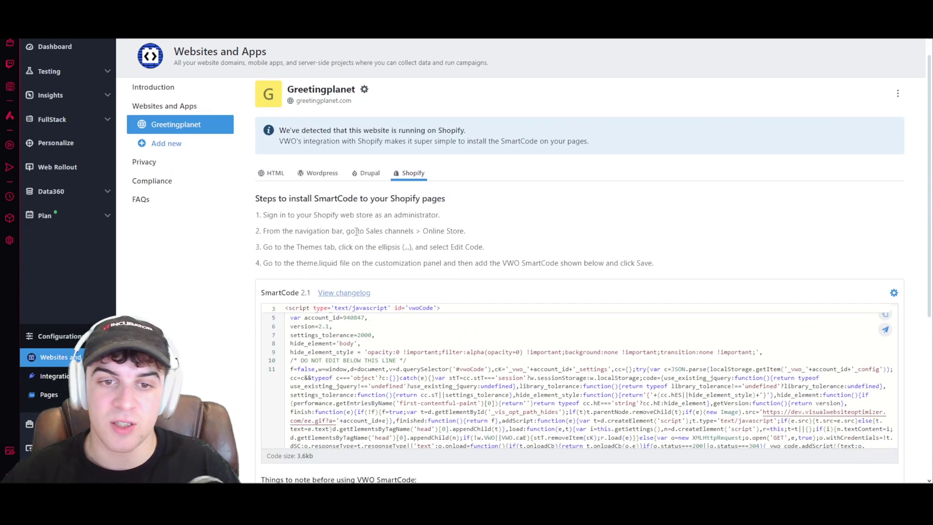
pyautogui.scroll(1, 391, 179)
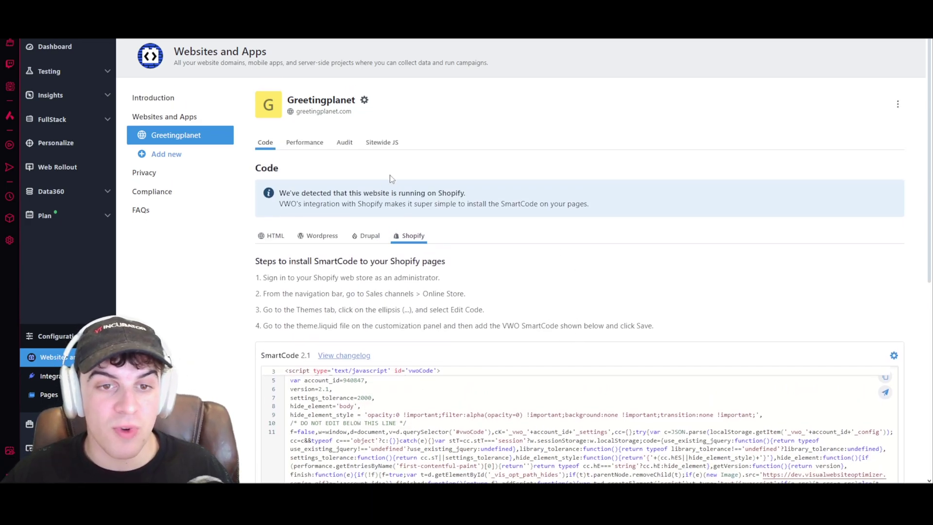
pyautogui.scroll(-1, 494, 185)
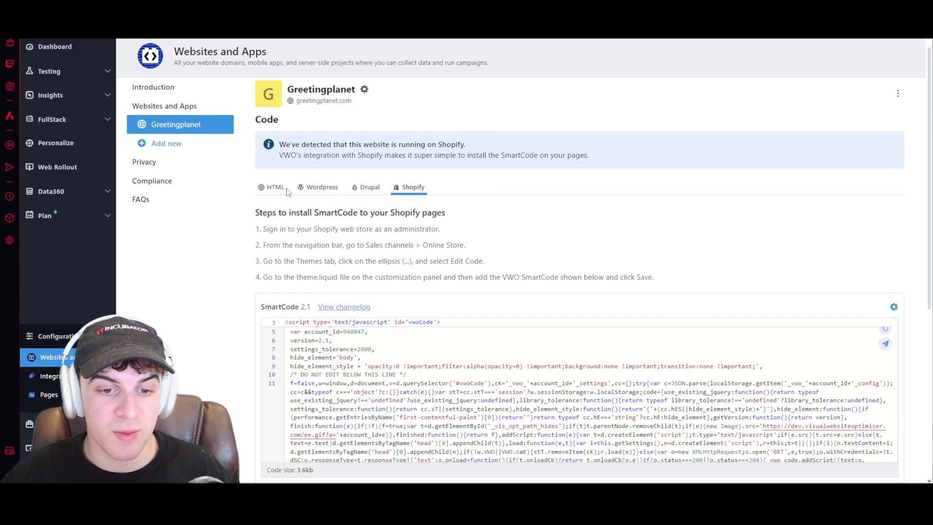
pyautogui.scroll(-4, 287, 191)
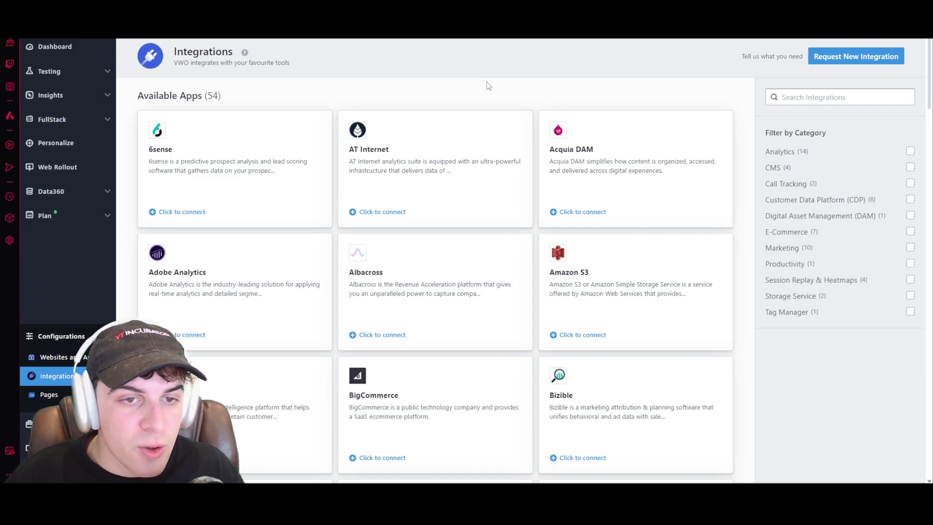
# - Find the Shopify card in the integrations grid, enable it, and head back to the dashboard
pyautogui.scroll(-3, 727, 94)
pyautogui.scroll(-5, 743, 116)
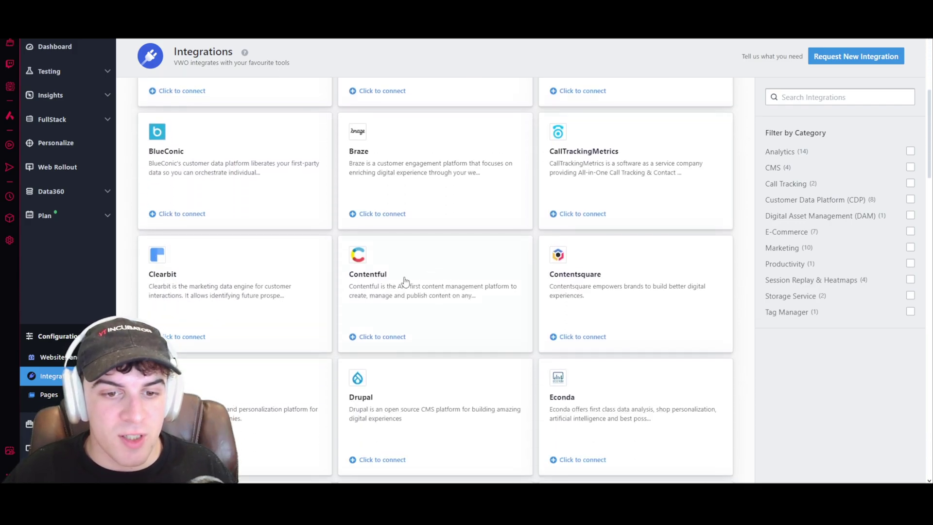
pyautogui.scroll(-6, 757, 283)
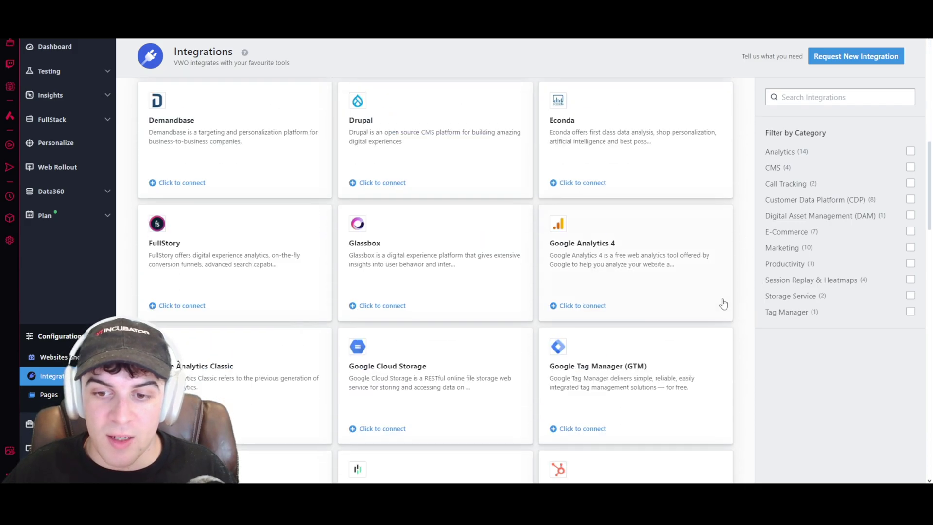
pyautogui.scroll(-10, 724, 304)
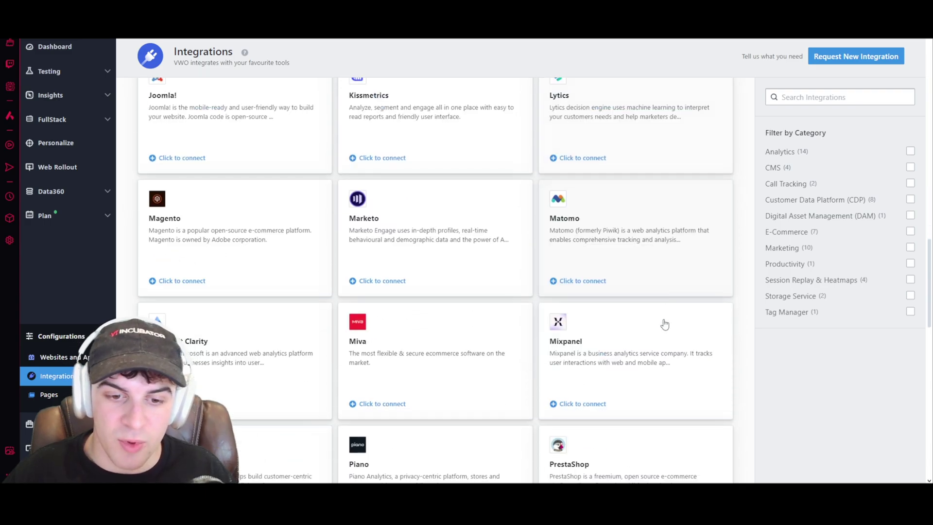
pyautogui.scroll(-9, 664, 324)
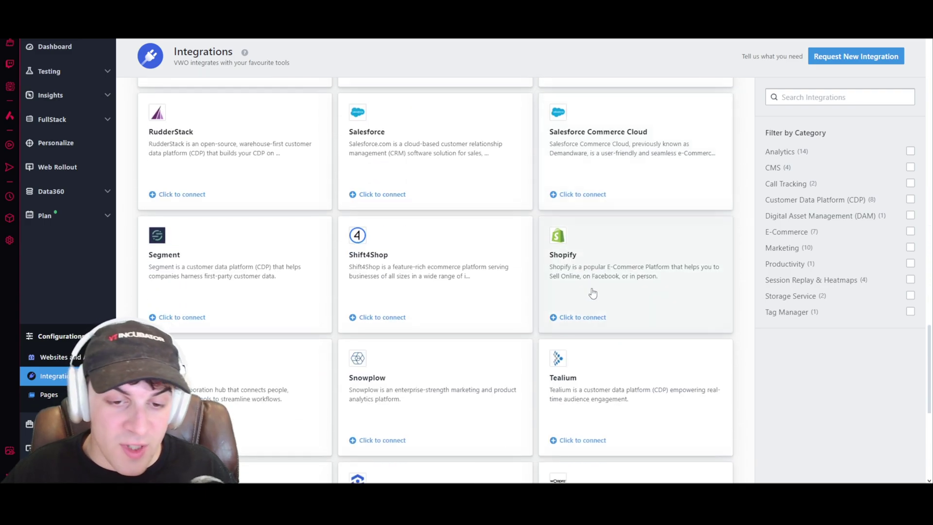
pyautogui.click(593, 293)
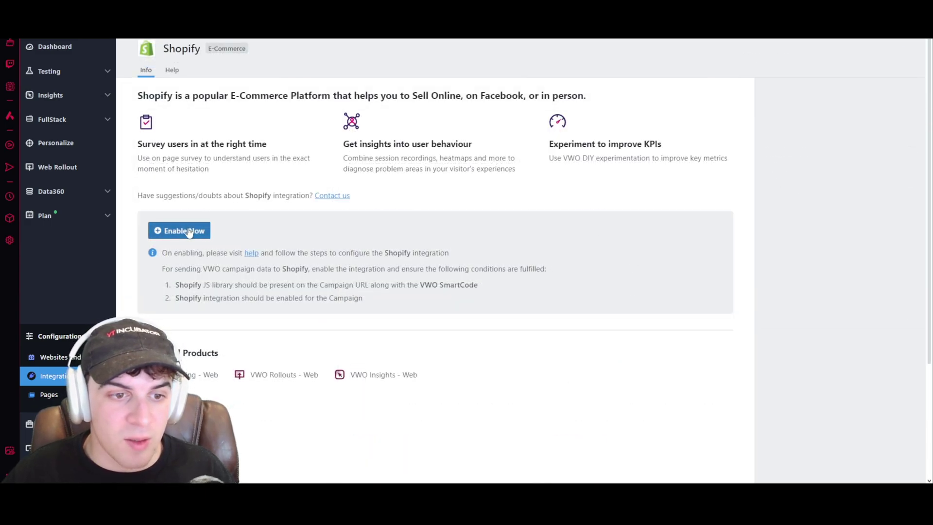
pyautogui.click(185, 230)
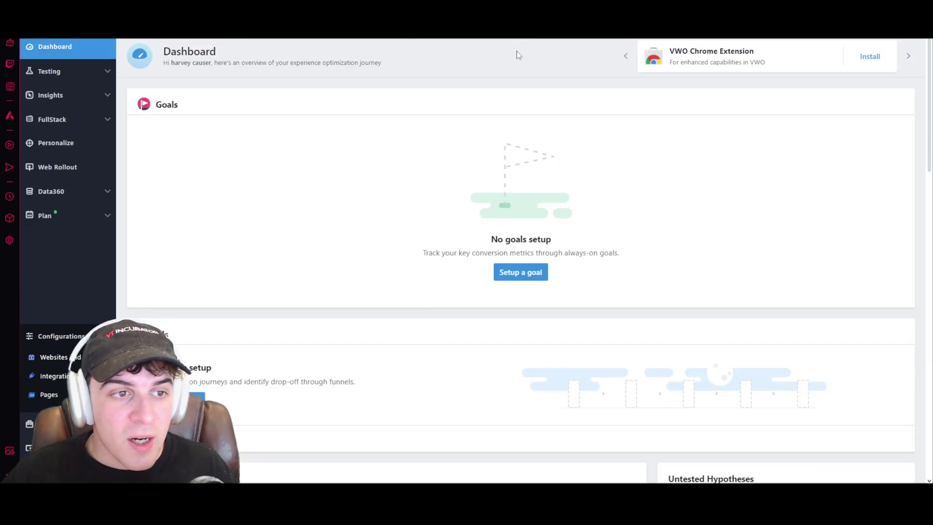
pyautogui.scroll(-1, 480, 203)
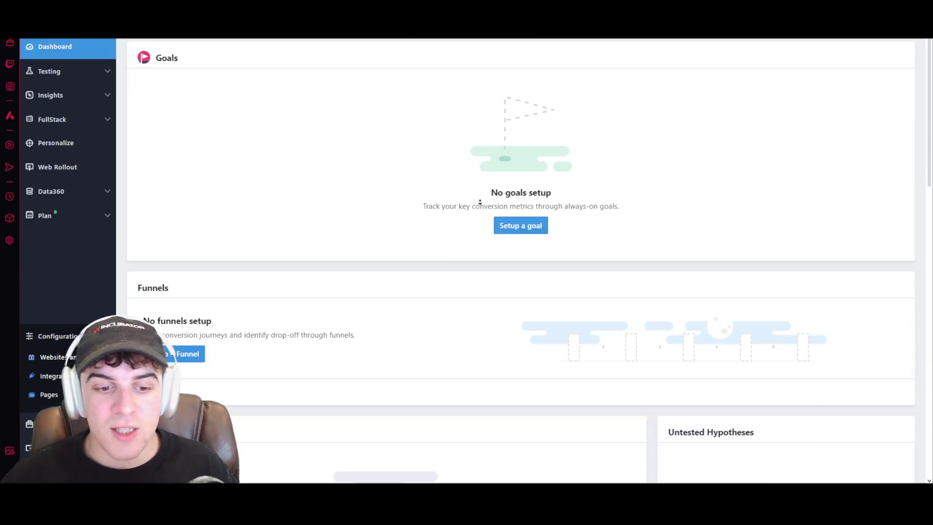
pyautogui.scroll(-8, 480, 203)
pyautogui.scroll(10, 345, 235)
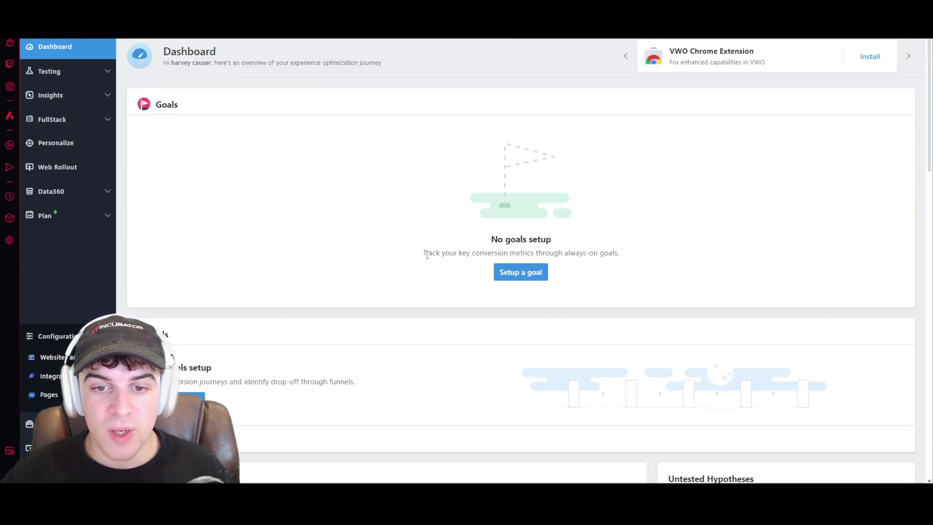
# - Start a new goal and keep Track Page Visits as its goal type
pyautogui.moveTo(427, 254); pyautogui.dragTo(559, 253)
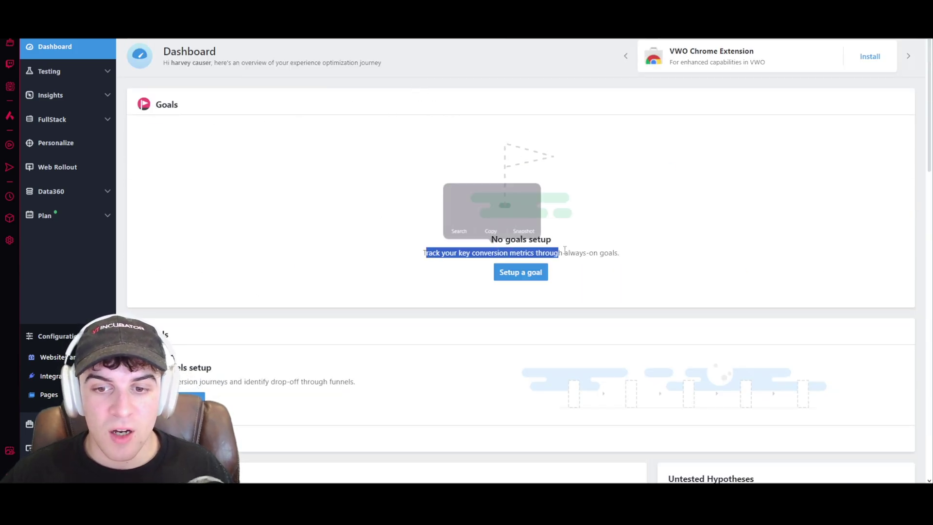
pyautogui.click(539, 276)
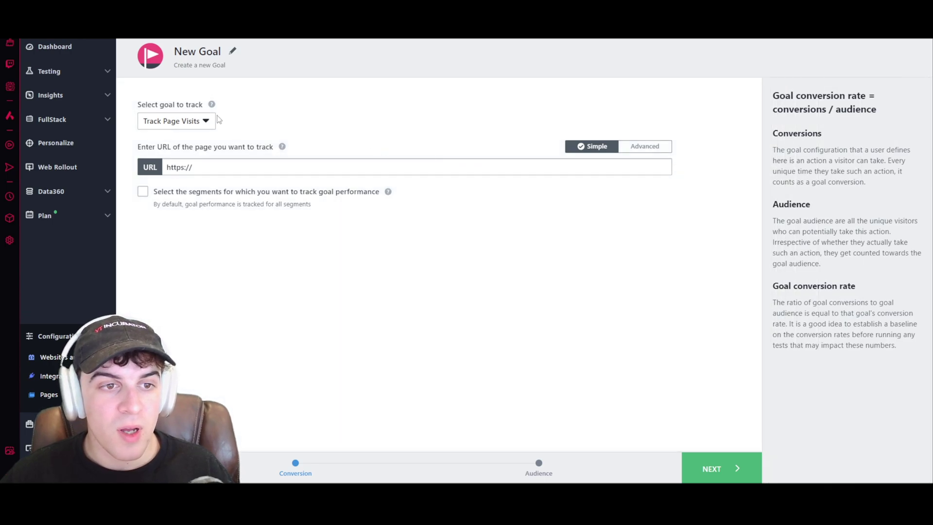
pyautogui.moveTo(150, 105); pyautogui.dragTo(242, 104)
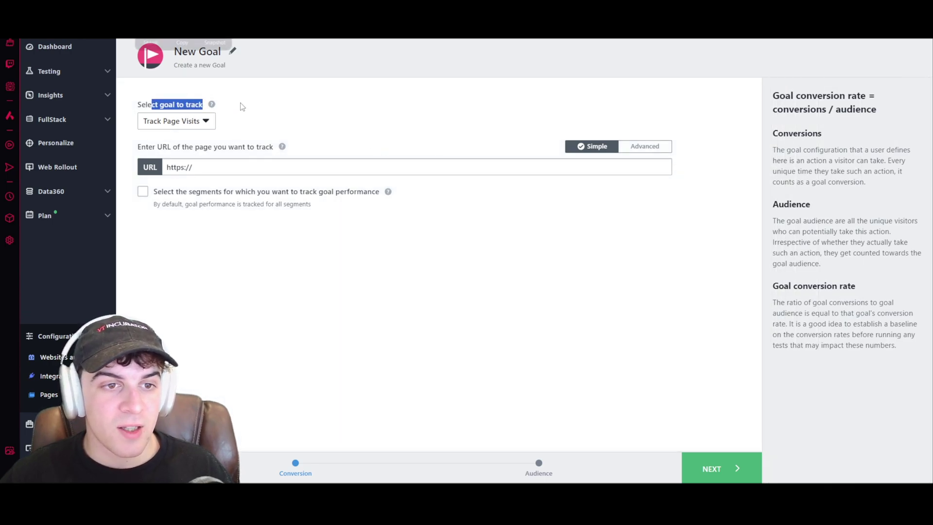
pyautogui.click(202, 121)
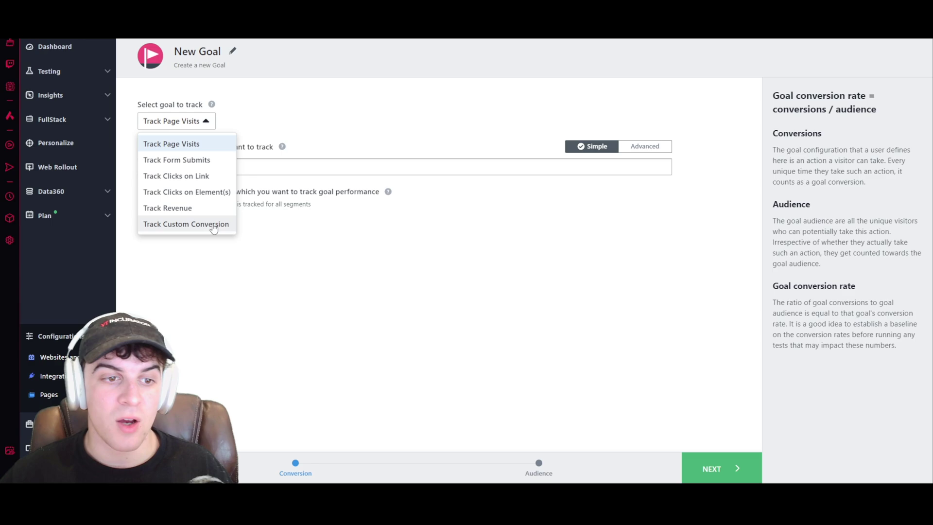
pyautogui.click(193, 147)
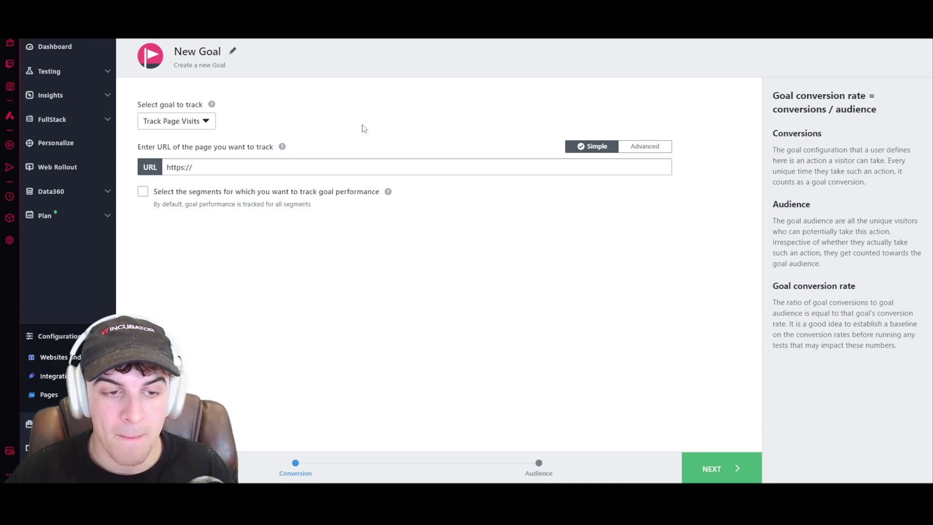
pyautogui.click(317, 167)
pyautogui.write('https://greetingplanet.com/')
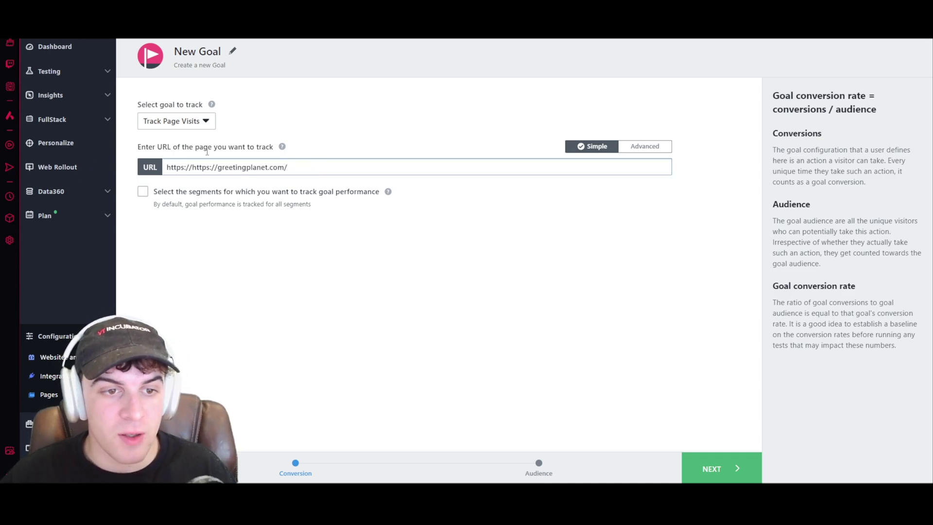
pyautogui.moveTo(190, 168); pyautogui.dragTo(167, 168)
pyautogui.press('BackSpace')
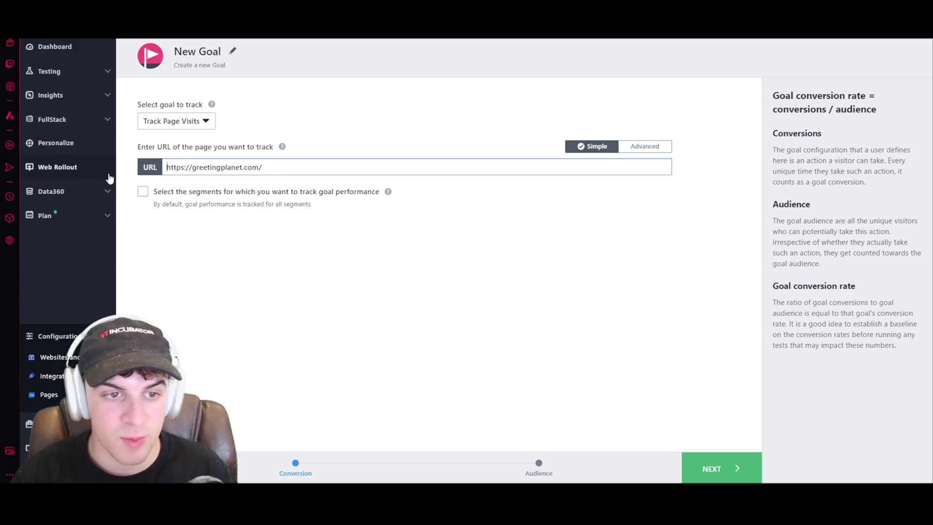
pyautogui.click(653, 146)
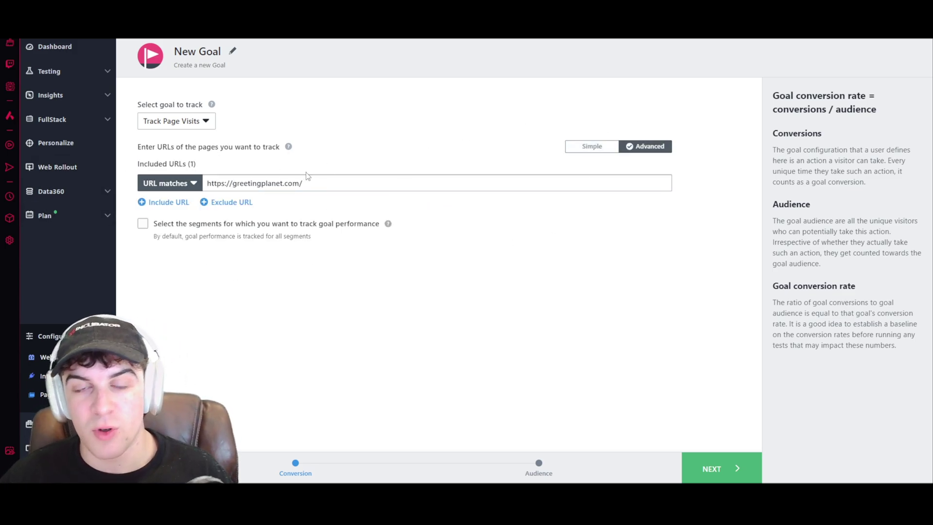
pyautogui.click(590, 146)
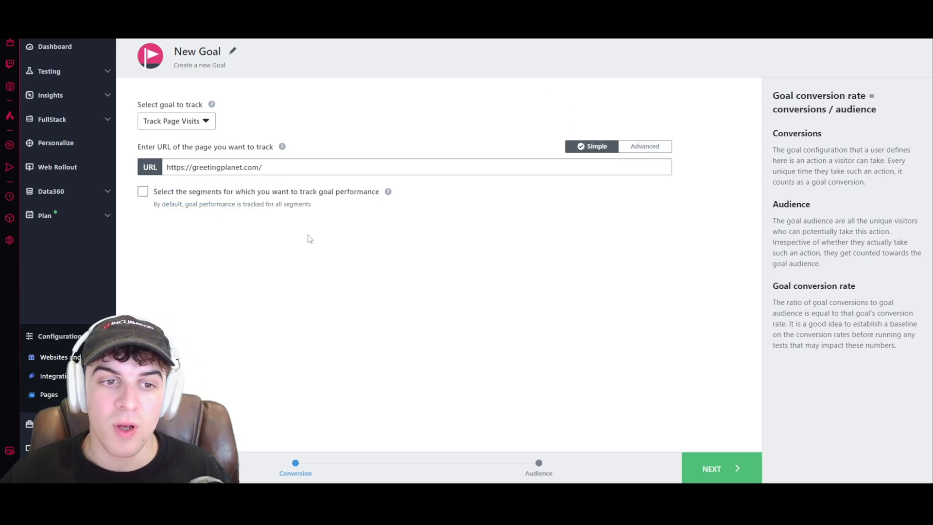
pyautogui.click(142, 192)
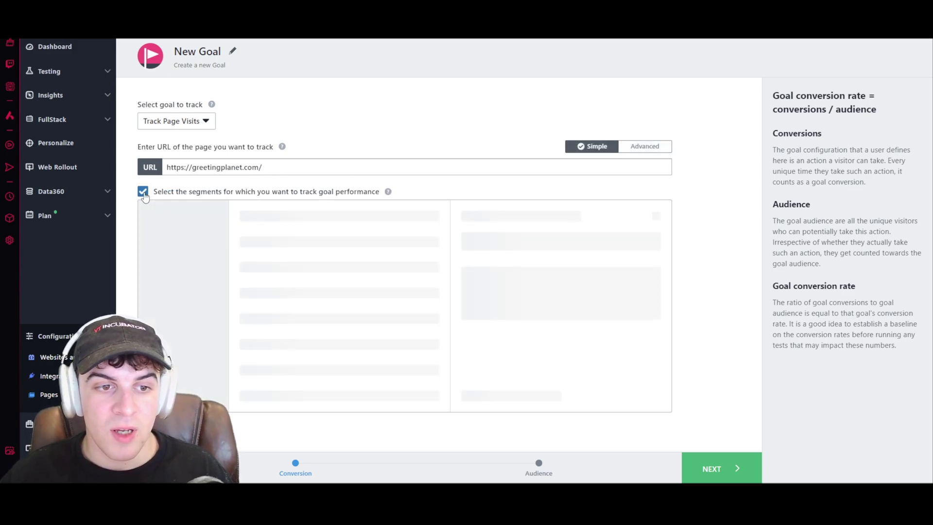
pyautogui.click(143, 192)
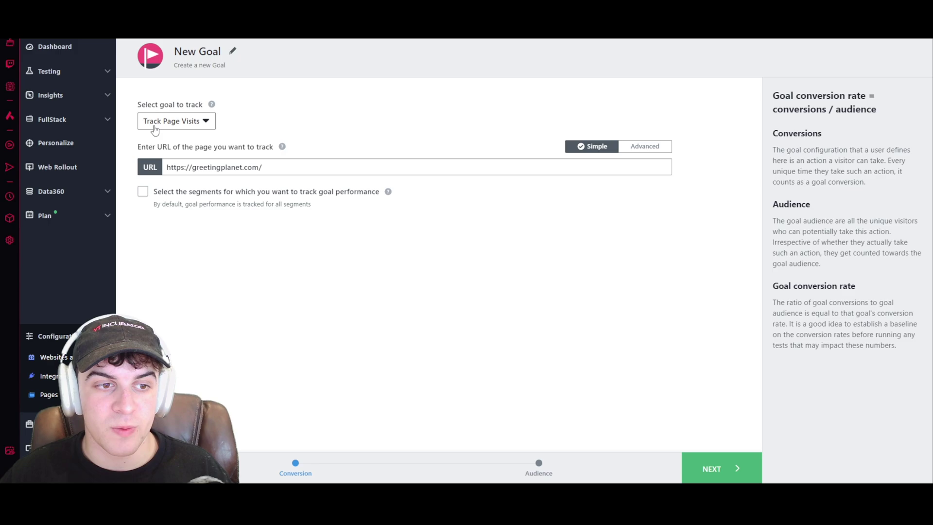
pyautogui.click(717, 467)
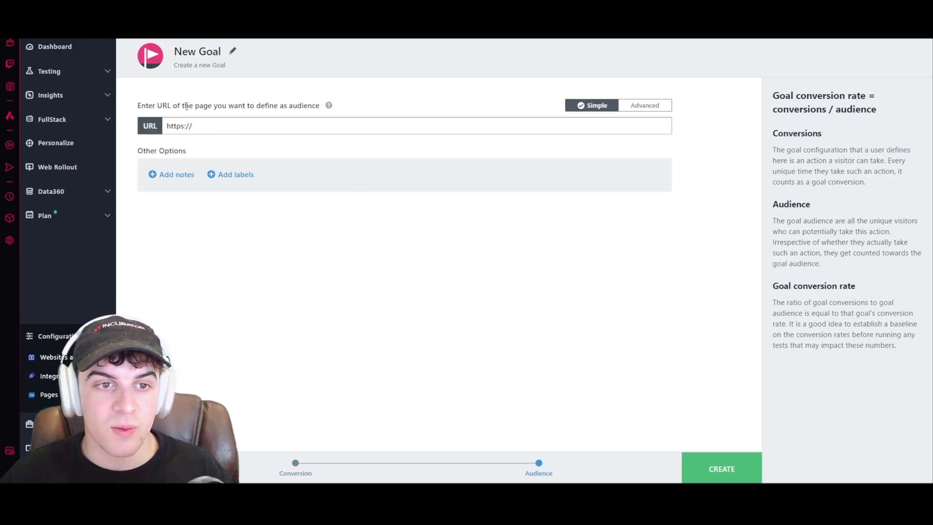
# - Inspect the audience URL field and its help, then attempt to create the goal
pyautogui.moveTo(141, 105); pyautogui.dragTo(251, 105)
pyautogui.click(288, 105)
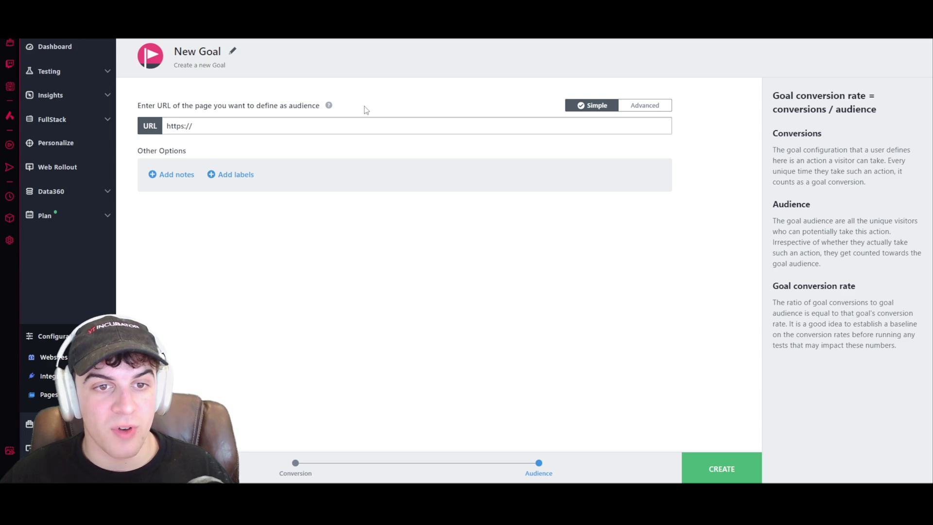
pyautogui.doubleClick(303, 106)
pyautogui.click(329, 106)
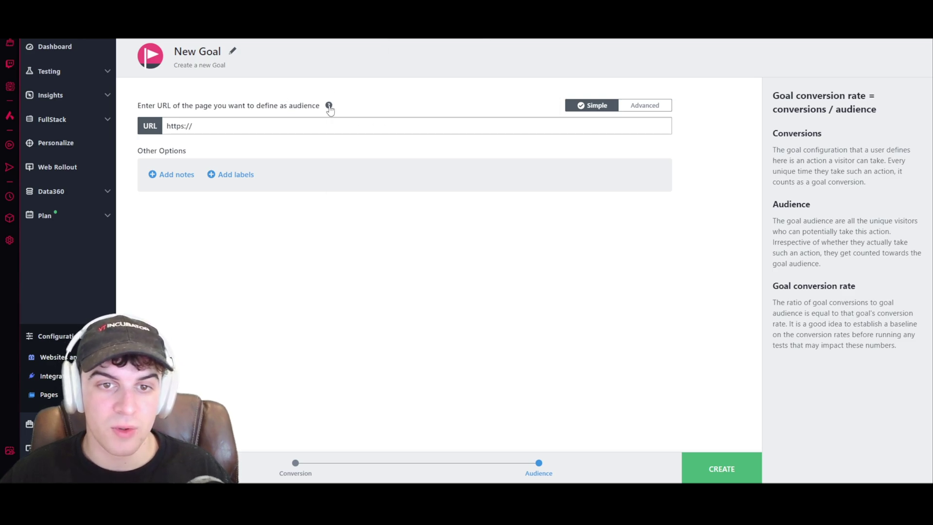
pyautogui.click(329, 106)
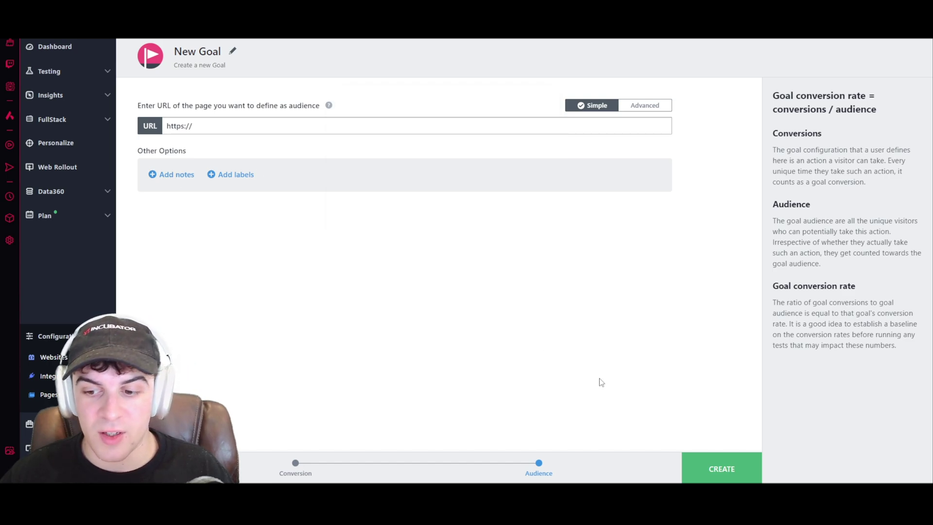
pyautogui.click(705, 460)
pyautogui.click(267, 125)
pyautogui.write('greetingplanet.com/')
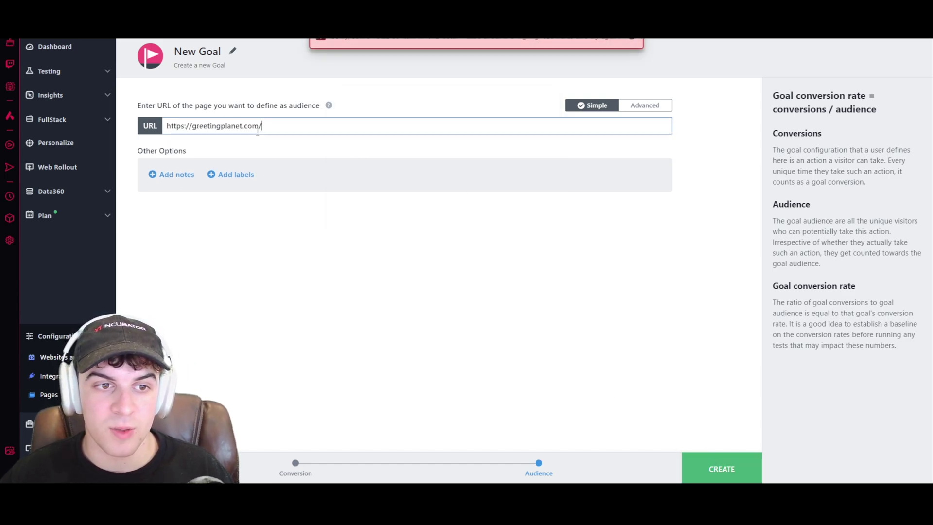
pyautogui.click(726, 468)
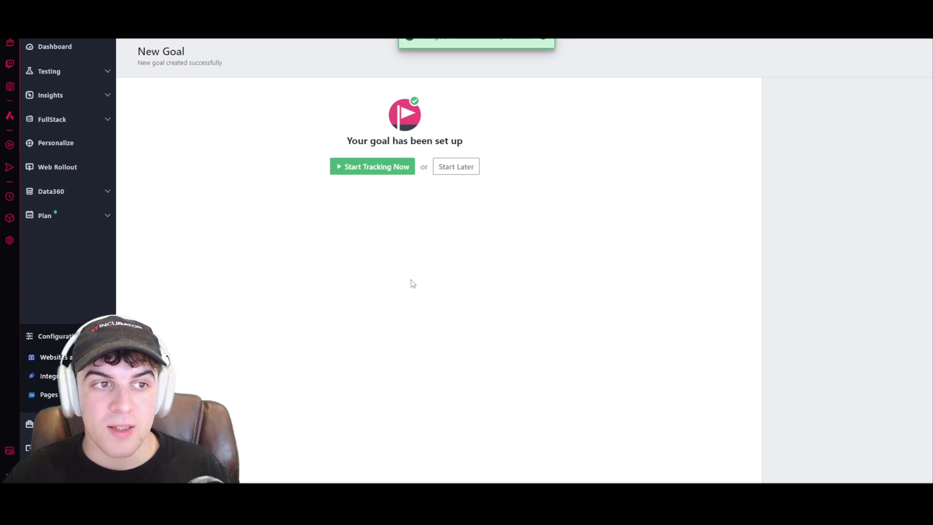
pyautogui.click(397, 172)
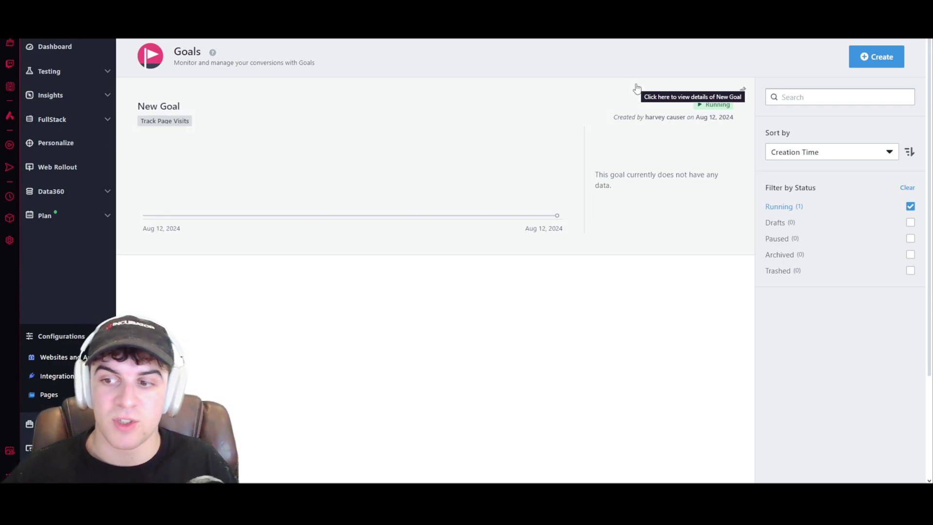
# - Start another goal, choose Track Clicks on Elements, and paste the Greetingplanet home page URL
pyautogui.click(875, 56)
pyautogui.click(195, 124)
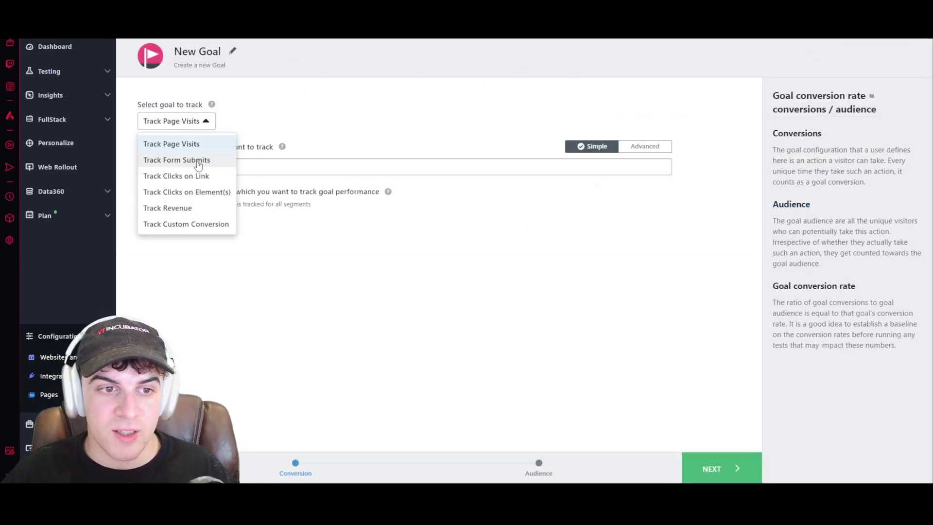
pyautogui.click(198, 209)
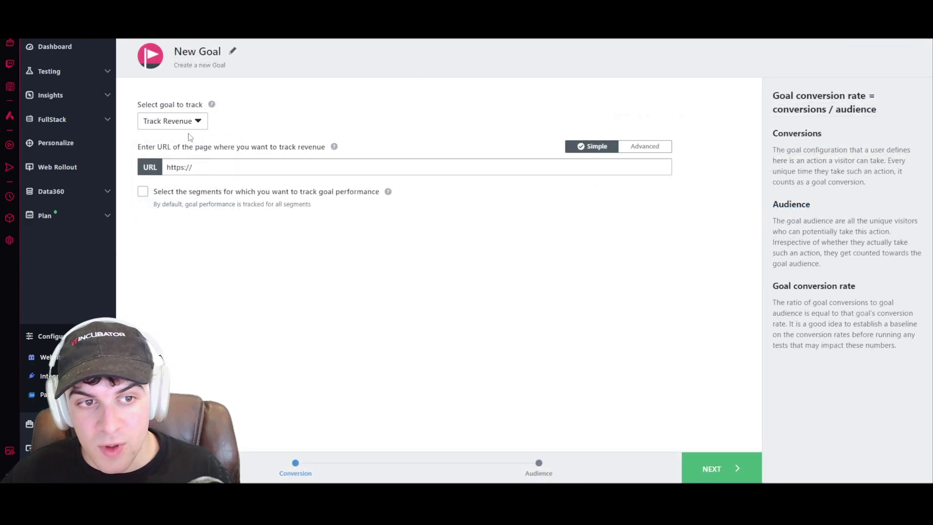
pyautogui.click(188, 121)
pyautogui.click(189, 192)
pyautogui.moveTo(258, 168); pyautogui.dragTo(144, 168)
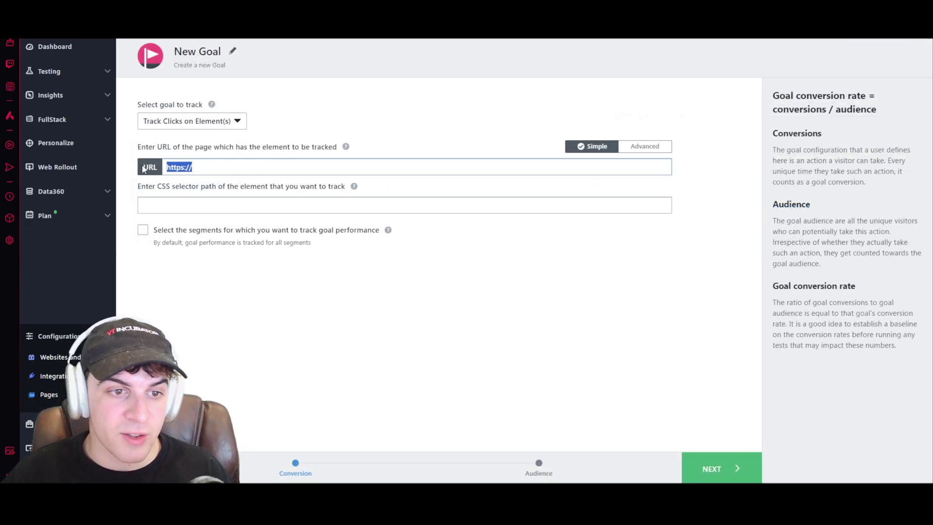
pyautogui.click(238, 167)
pyautogui.hotkey('ctrl', 'a')
pyautogui.write('https://greetingplanet.com/')
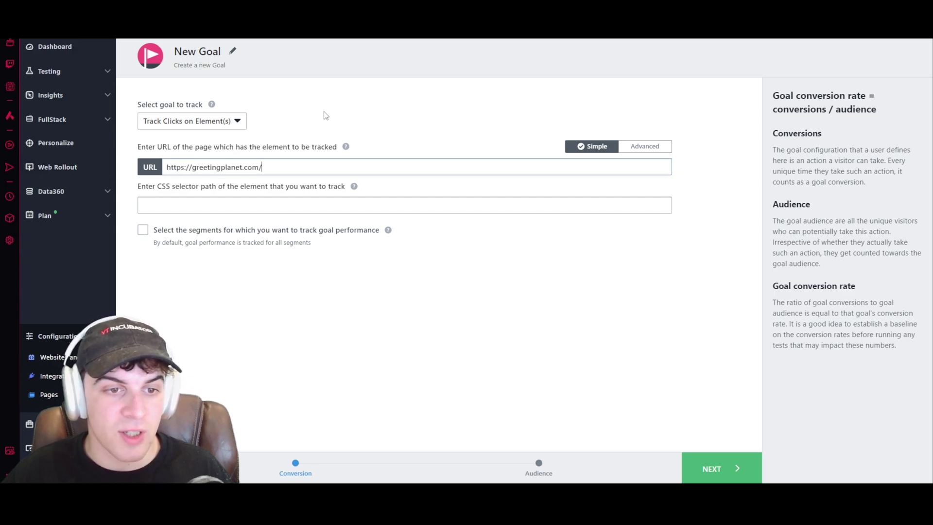
# - Switch the goal type through Custom Conversion and Revenue, settling on Track Form Submits
pyautogui.moveTo(144, 195); pyautogui.dragTo(272, 194)
pyautogui.click(274, 195)
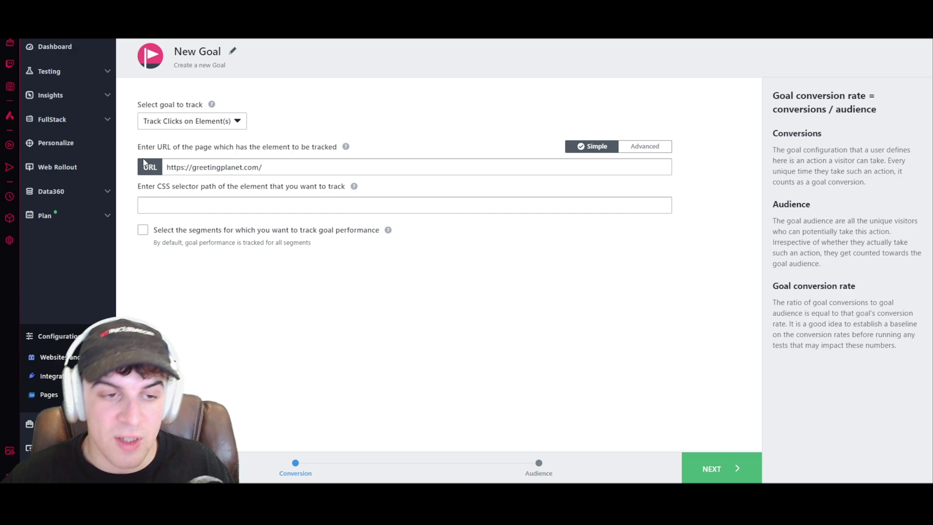
pyautogui.moveTo(156, 190); pyautogui.dragTo(199, 190)
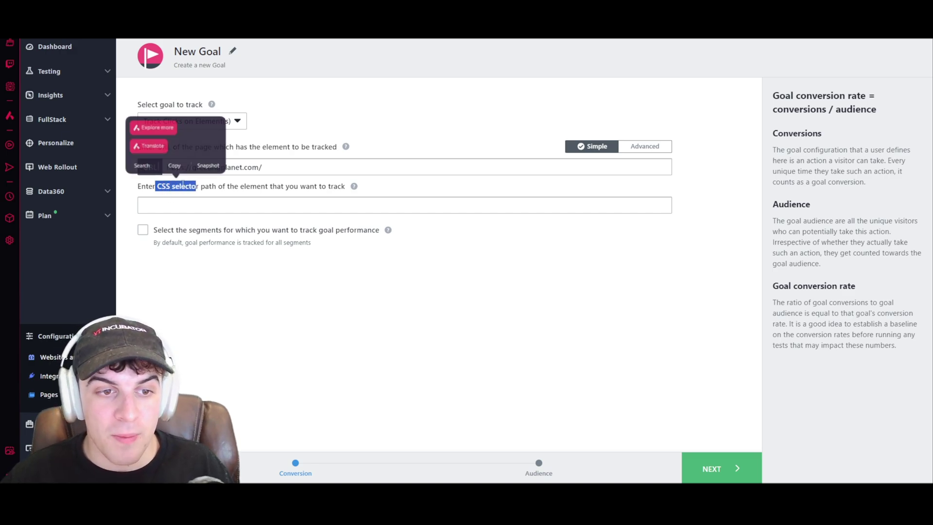
pyautogui.click(221, 186)
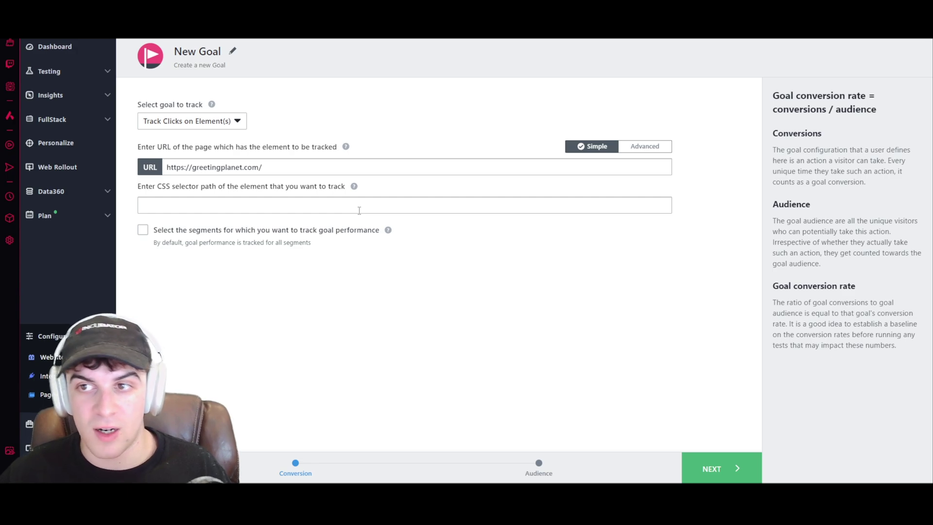
pyautogui.click(168, 122)
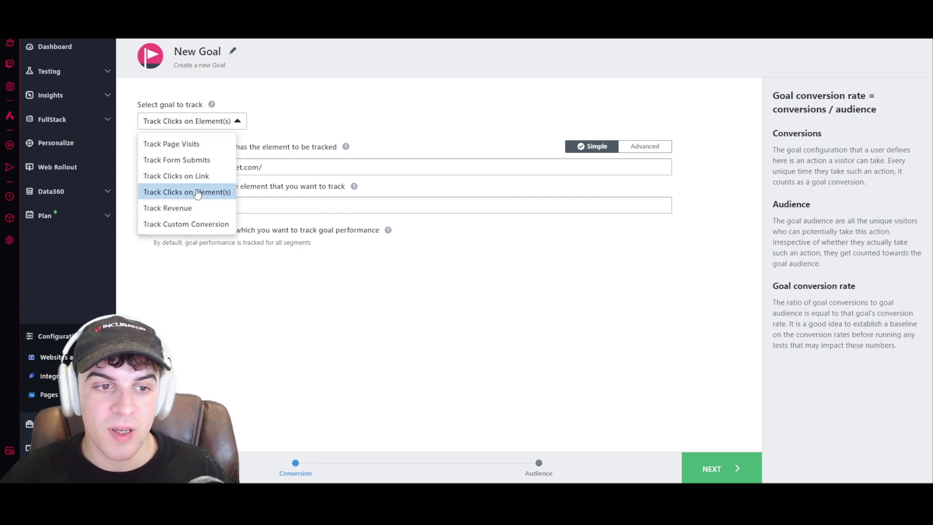
pyautogui.click(197, 224)
pyautogui.click(204, 124)
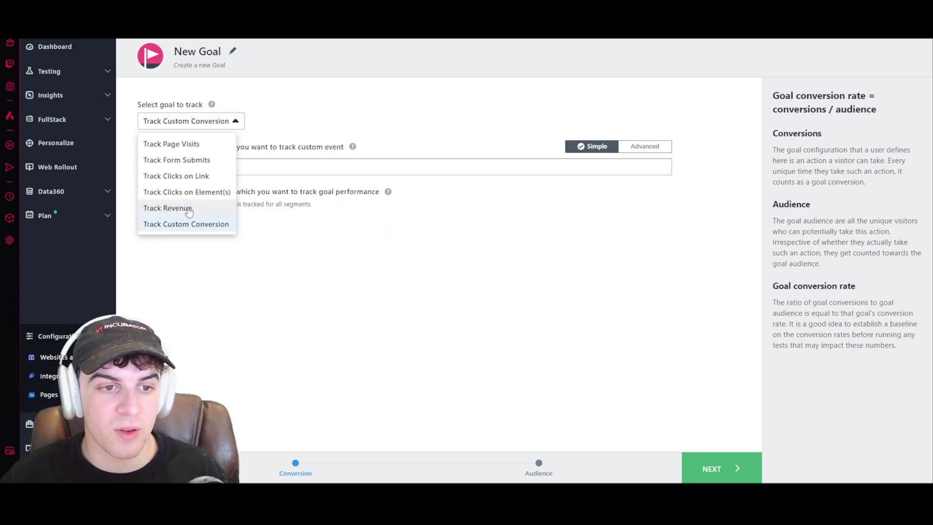
pyautogui.click(170, 208)
pyautogui.click(200, 122)
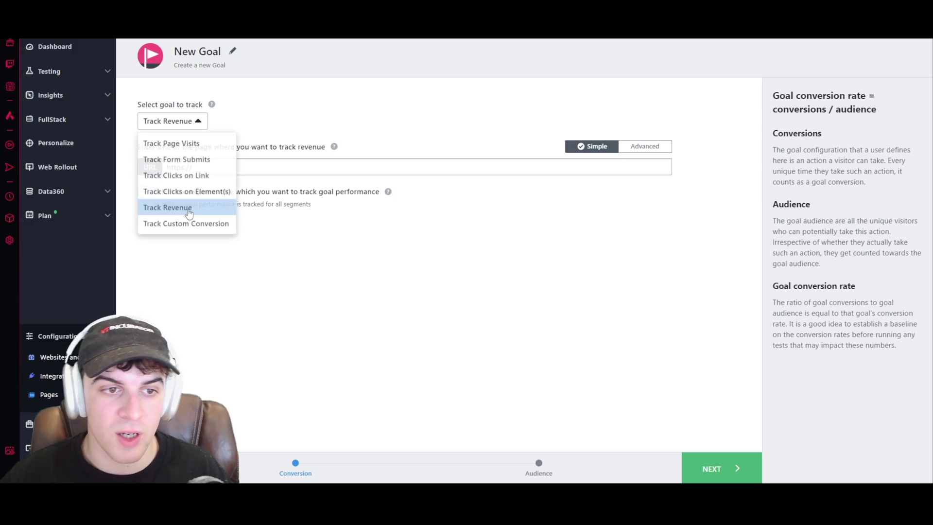
pyautogui.click(187, 160)
pyautogui.click(45, 47)
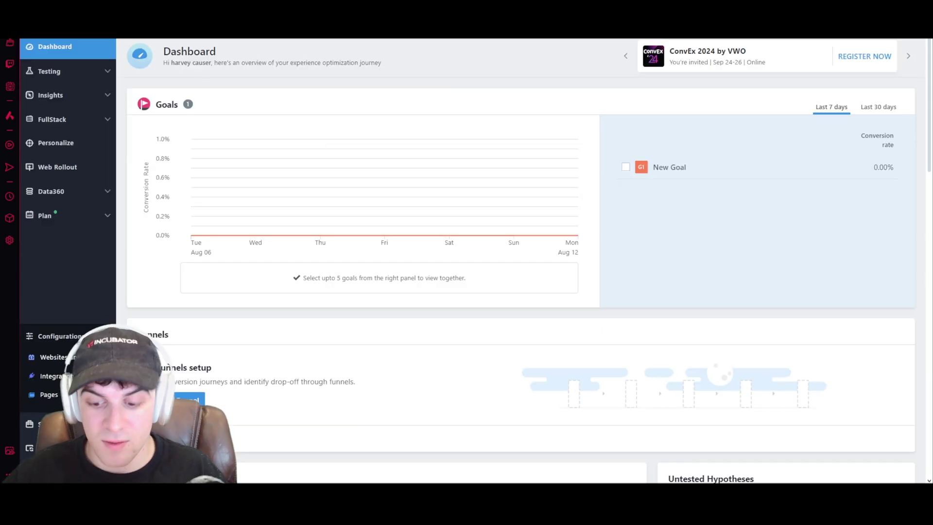
pyautogui.scroll(-4, 268, 140)
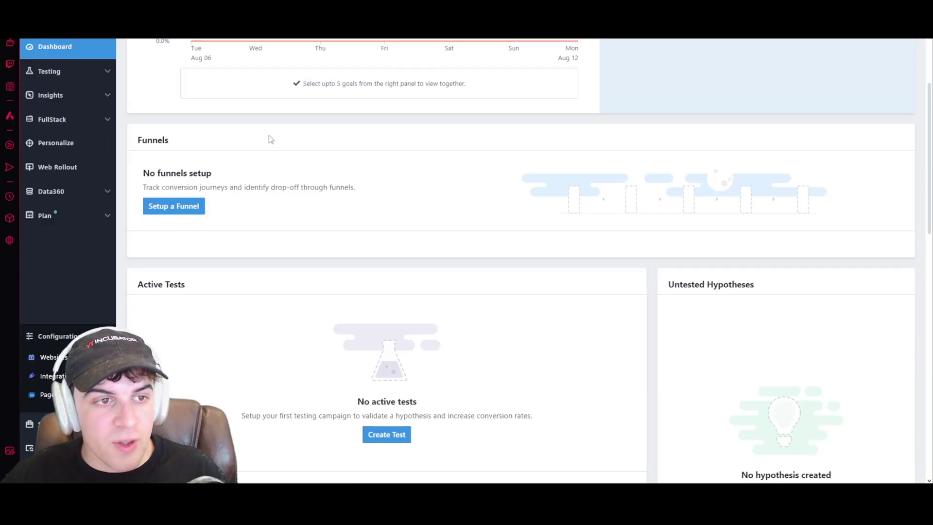
pyautogui.click(188, 206)
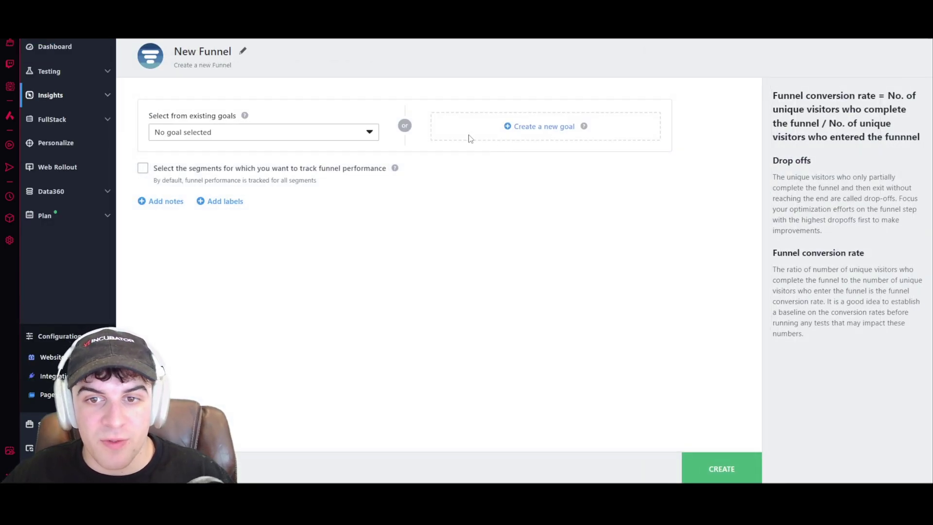
pyautogui.click(188, 134)
pyautogui.click(206, 178)
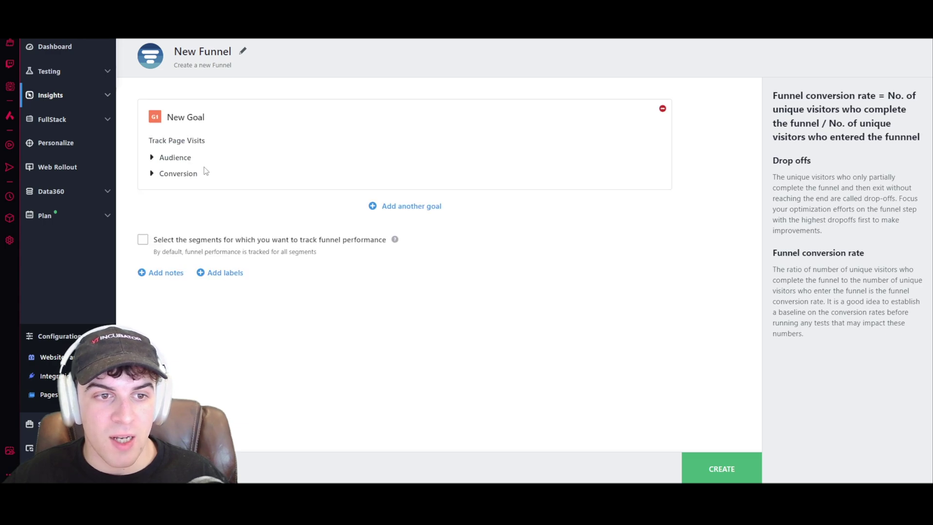
pyautogui.click(391, 208)
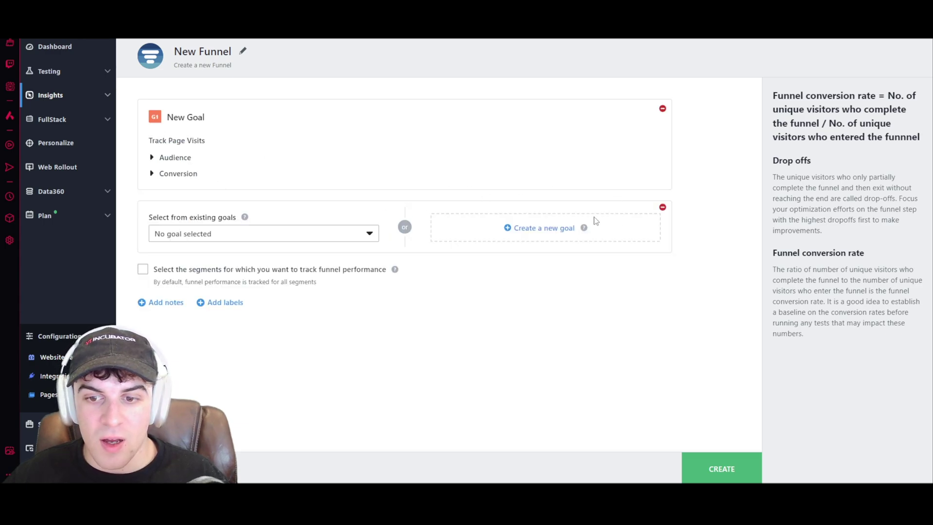
pyautogui.click(729, 471)
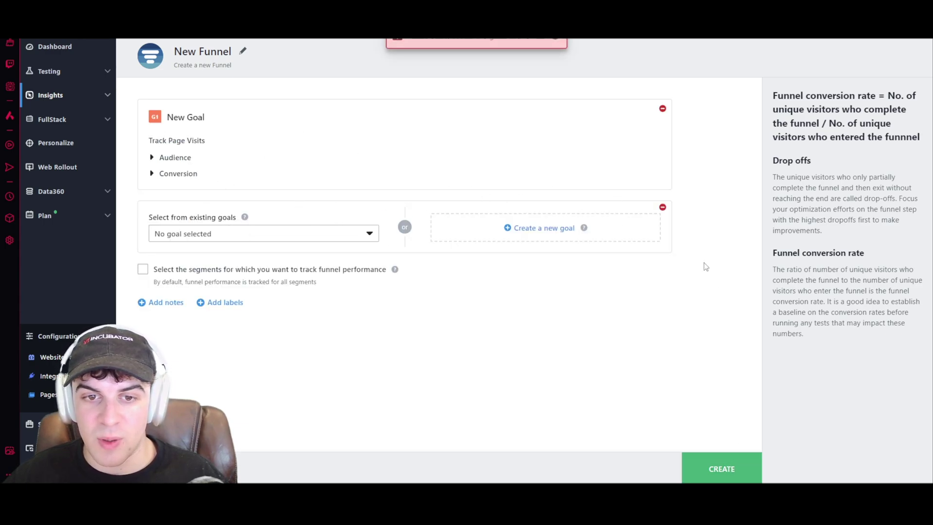
pyautogui.click(239, 237)
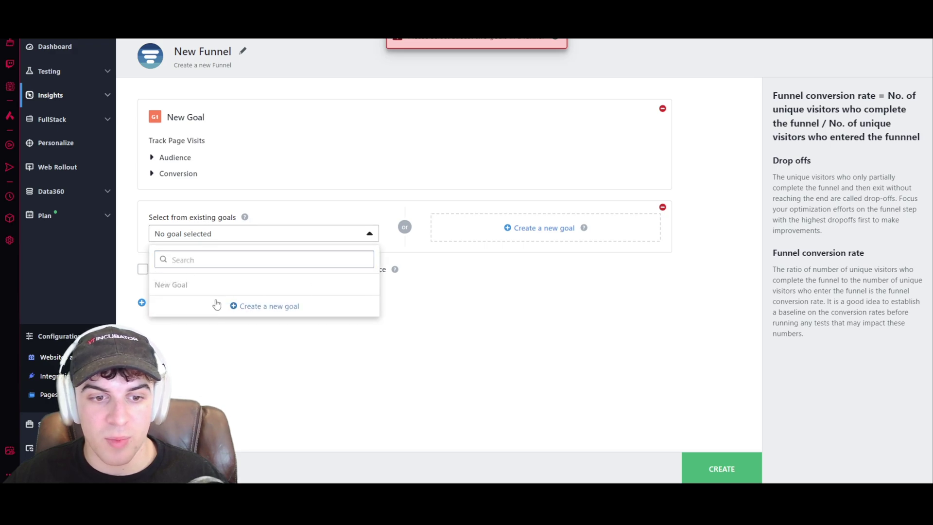
pyautogui.click(574, 315)
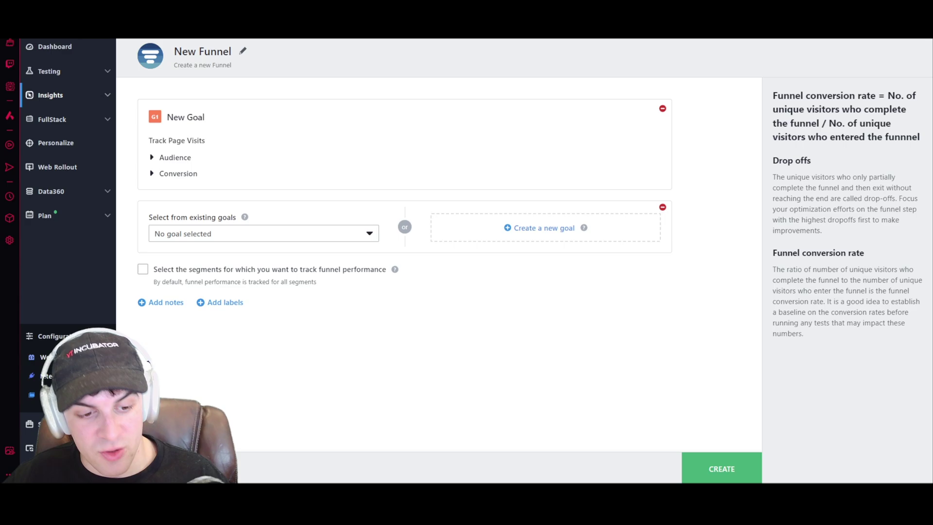
pyautogui.hotkey('alt', 'Left')
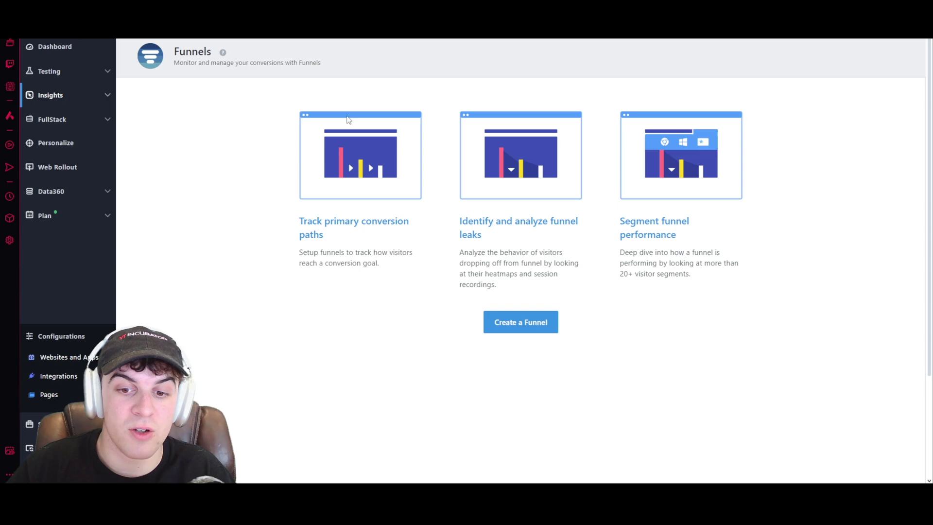
# - Create a new A/B test campaign, Campaign 2, from the dashboard
pyautogui.click(80, 48)
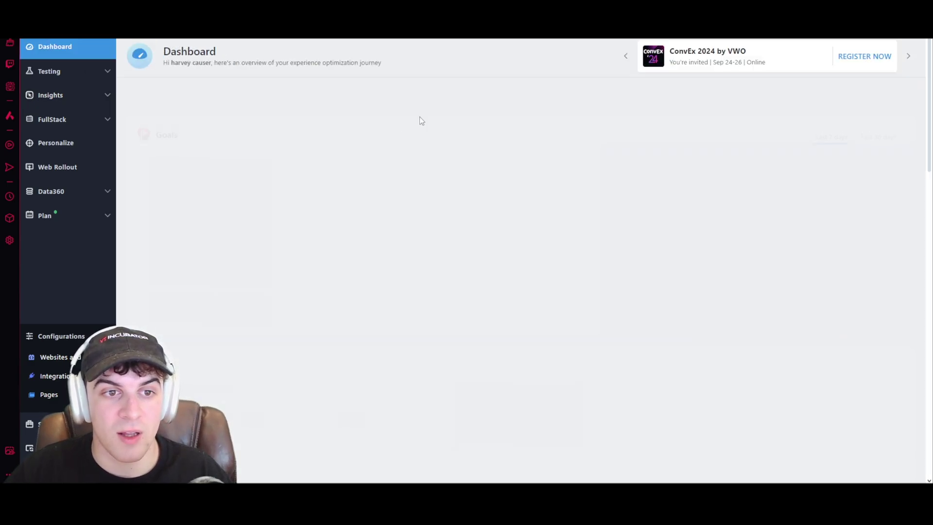
pyautogui.scroll(-8, 429, 127)
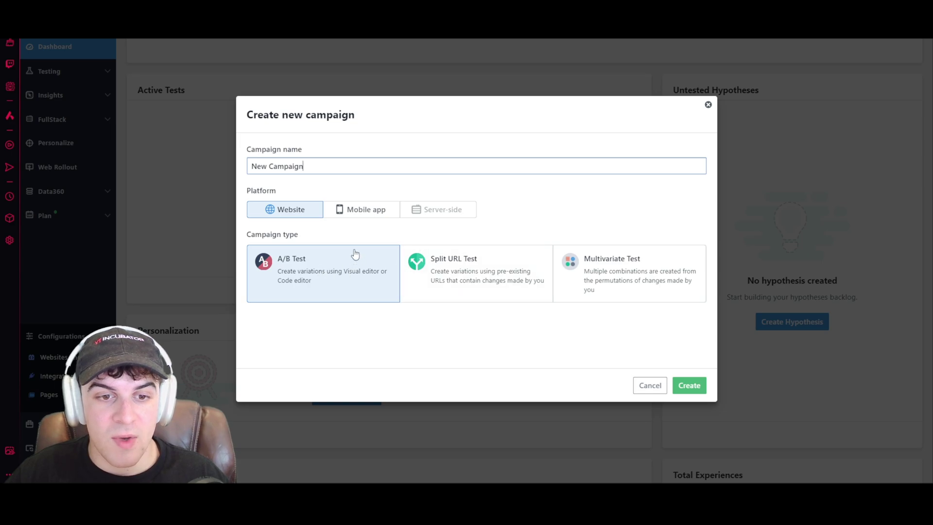
pyautogui.tripleClick(292, 167)
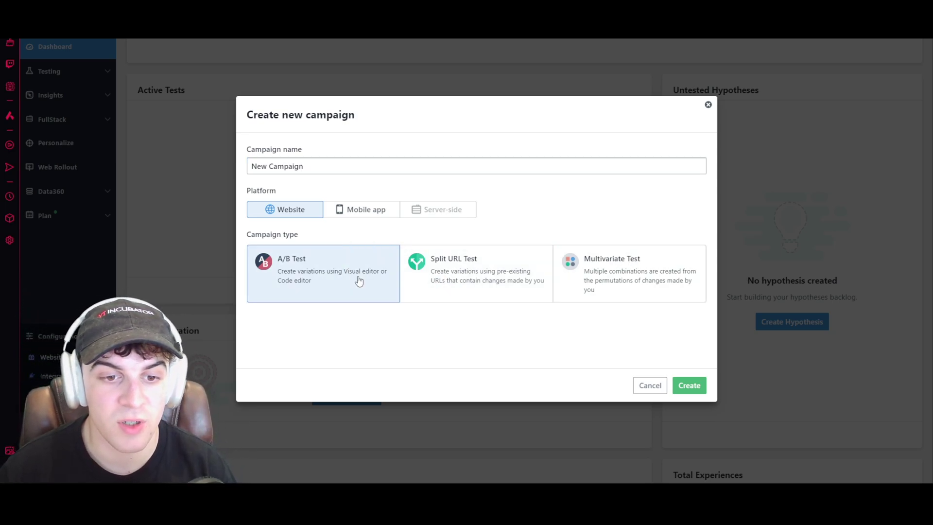
pyautogui.click(466, 274)
pyautogui.click(349, 287)
pyautogui.click(689, 385)
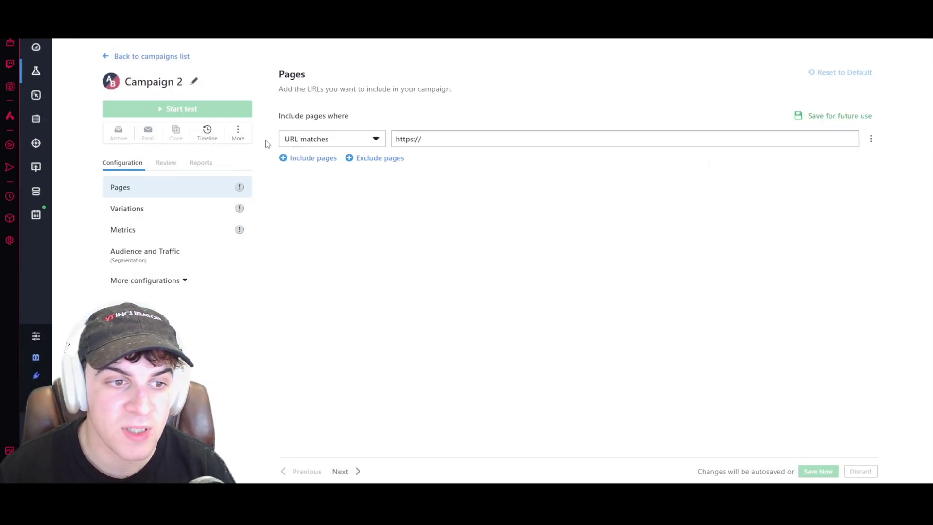
pyautogui.hotkey('ctrl', 'a')
pyautogui.write('https://greetingplanet.com/')
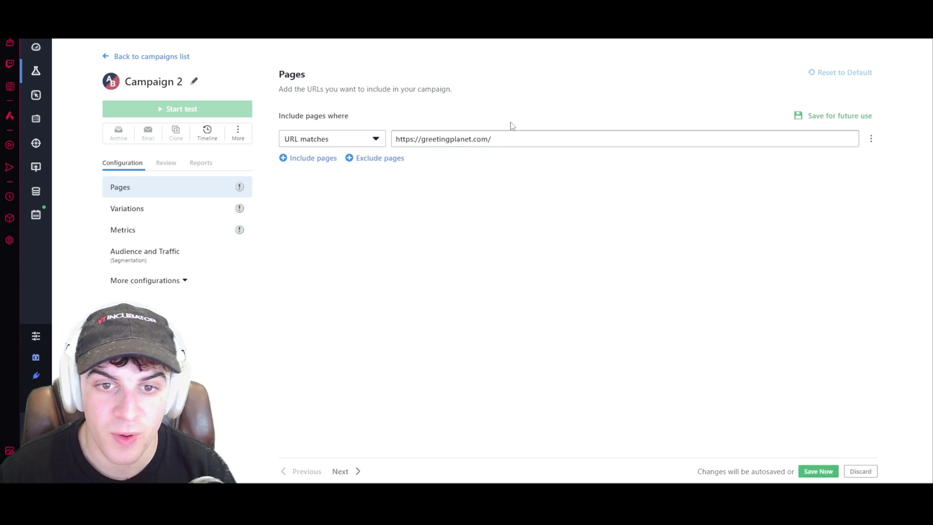
pyautogui.click(820, 473)
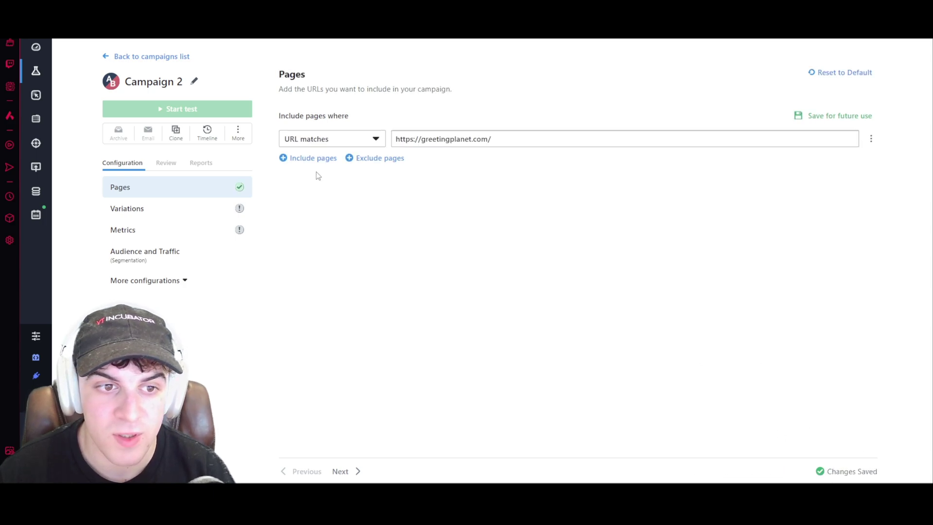
# - Add Variation 1 for a 50/50 split and open it in the visual editor
pyautogui.click(200, 210)
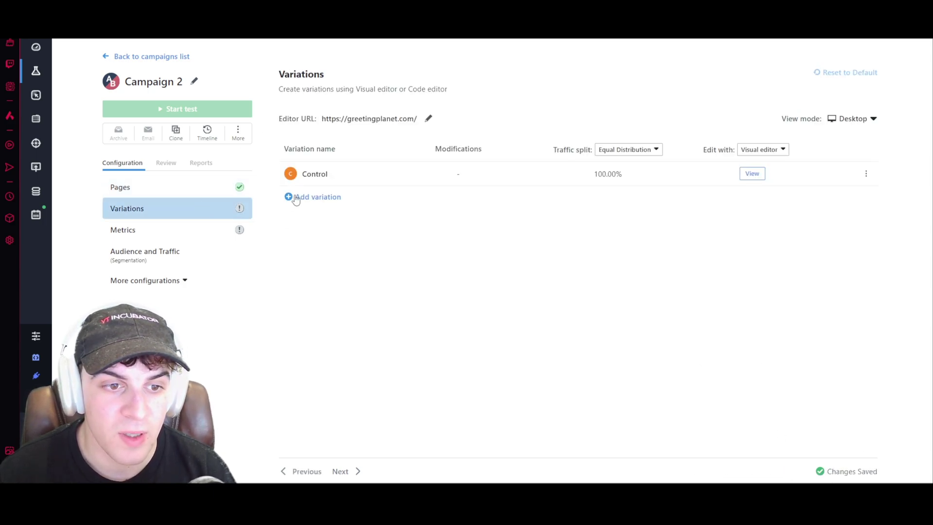
pyautogui.click(330, 205)
pyautogui.click(751, 197)
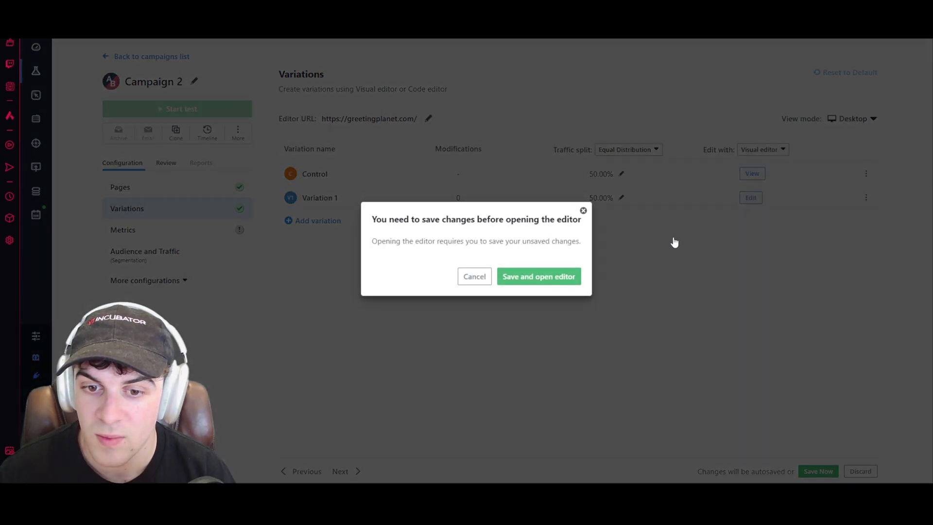
pyautogui.click(542, 277)
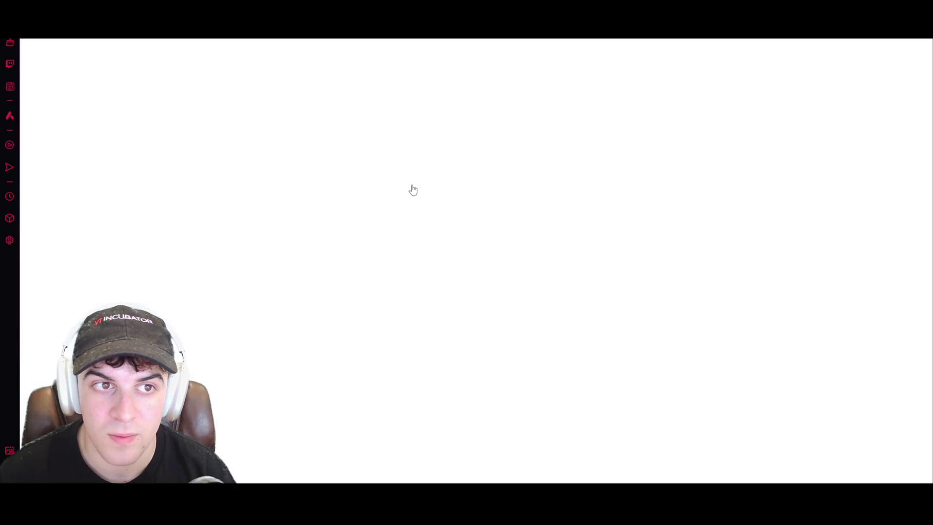
# - Select 'The Ultimate Fathers Day Gift' heading and open its text and style settings
pyautogui.scroll(-5, 463, 232)
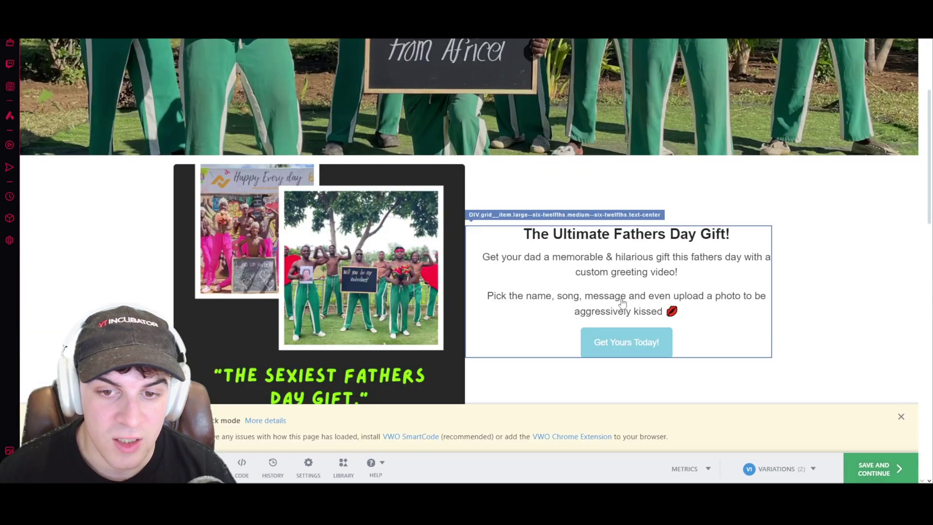
pyautogui.click(552, 236)
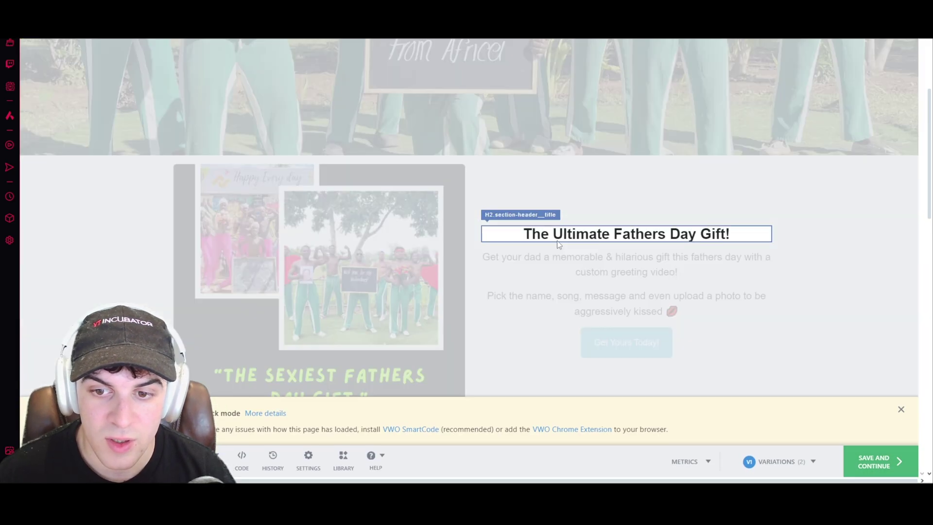
pyautogui.click(534, 236)
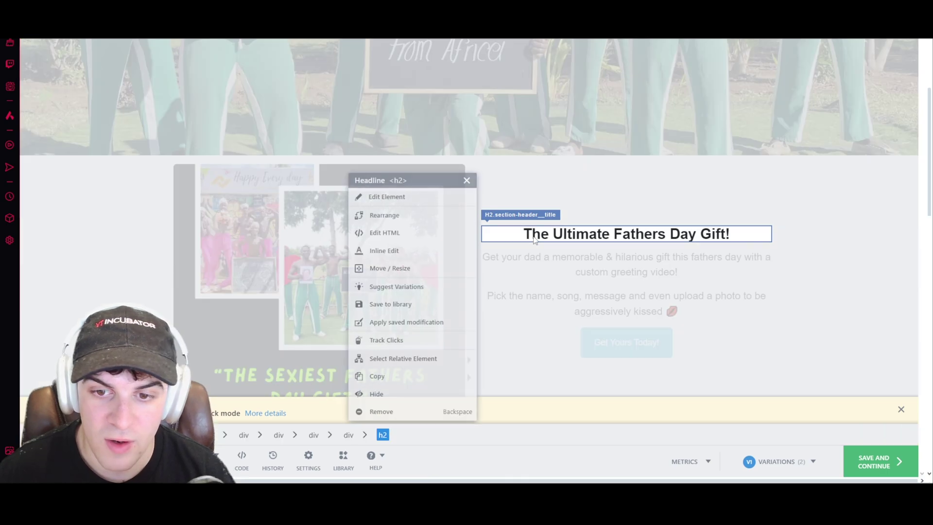
pyautogui.click(401, 202)
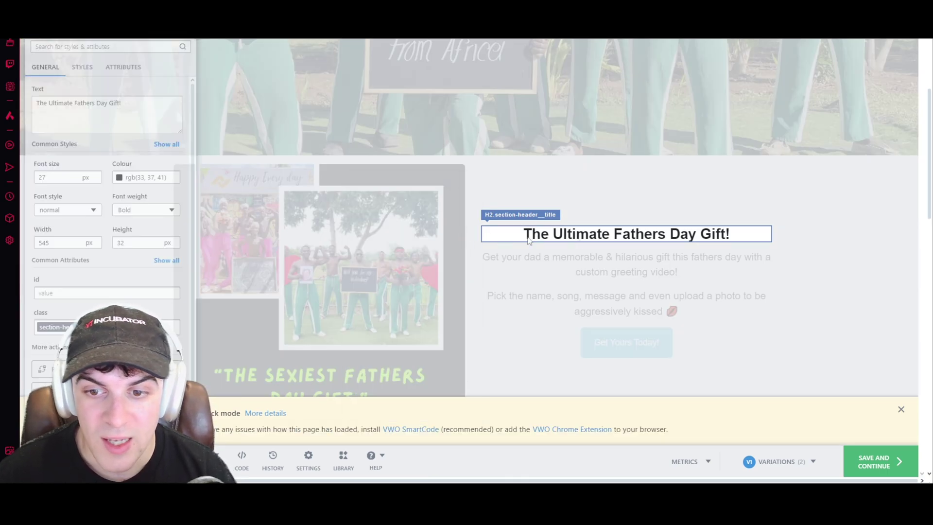
pyautogui.scroll(-1, 97, 204)
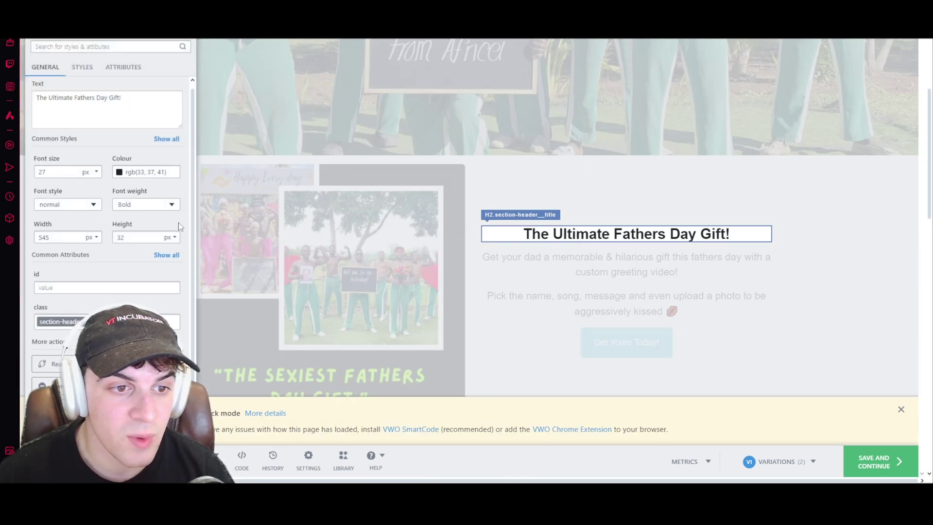
pyautogui.click(60, 167)
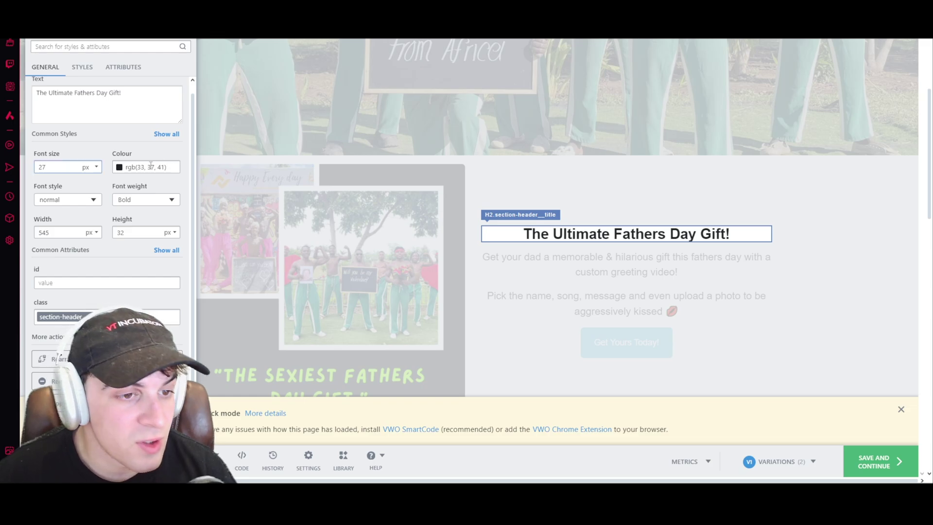
# - Try yellow for the headline text, then discard it and close the settings
pyautogui.click(151, 167)
pyautogui.click(267, 211)
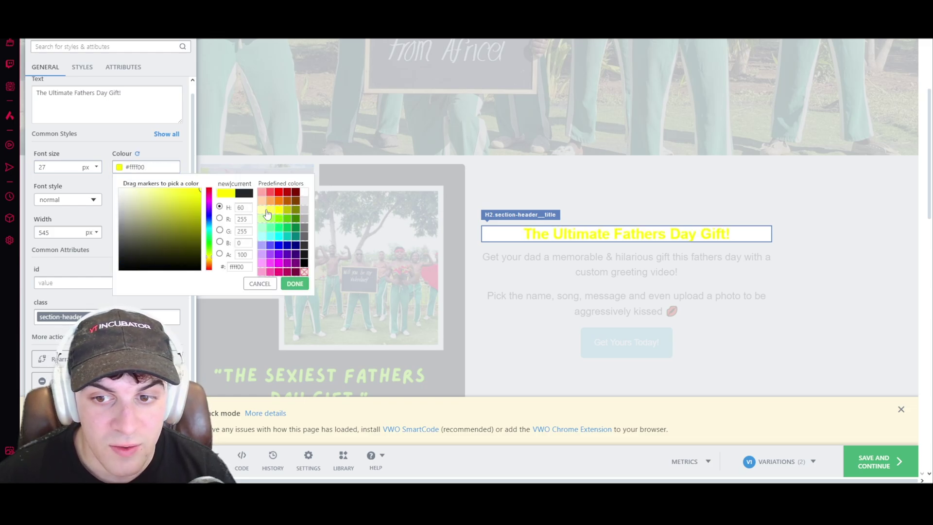
pyautogui.click(251, 284)
pyautogui.press('Escape')
pyautogui.scroll(-3, 374, 154)
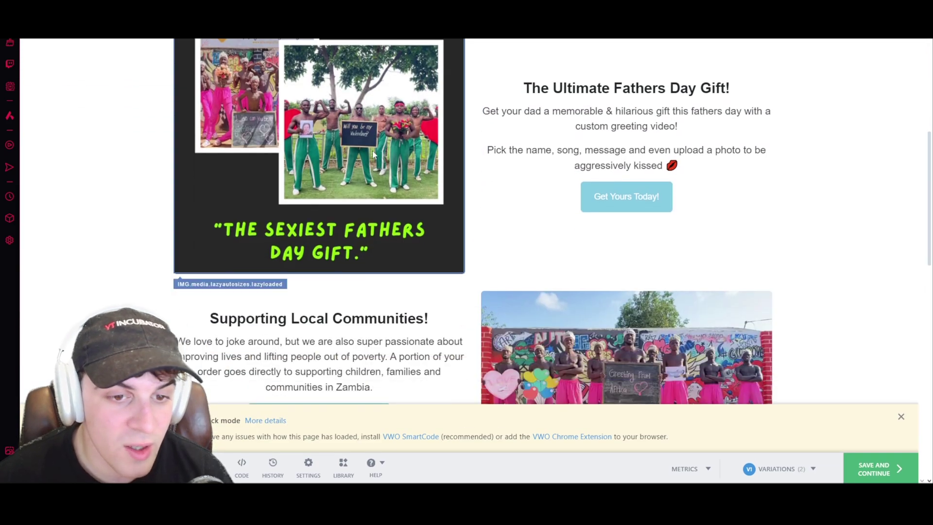
pyautogui.scroll(-9, 373, 155)
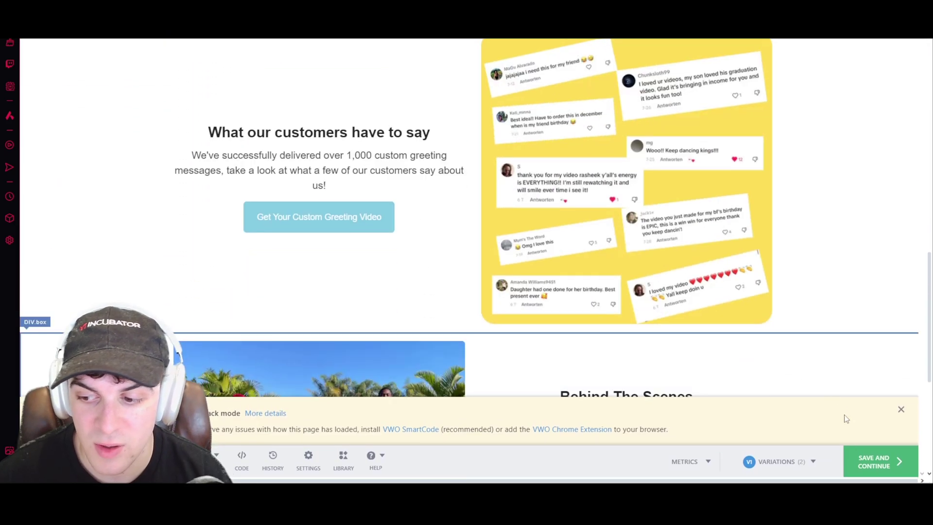
pyautogui.scroll(10, 846, 419)
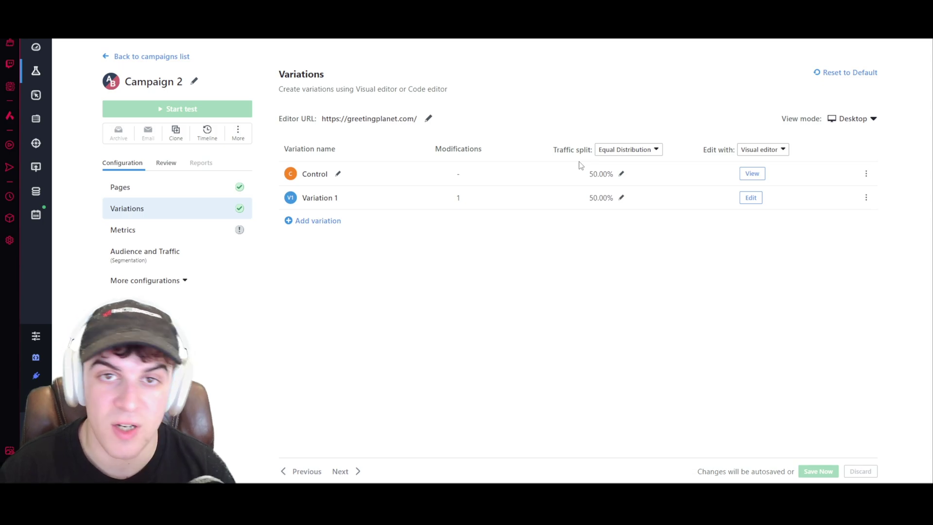
# - Browse Campaign 2's primary metric events, close without adding one, and return to campaigns
pyautogui.click(179, 229)
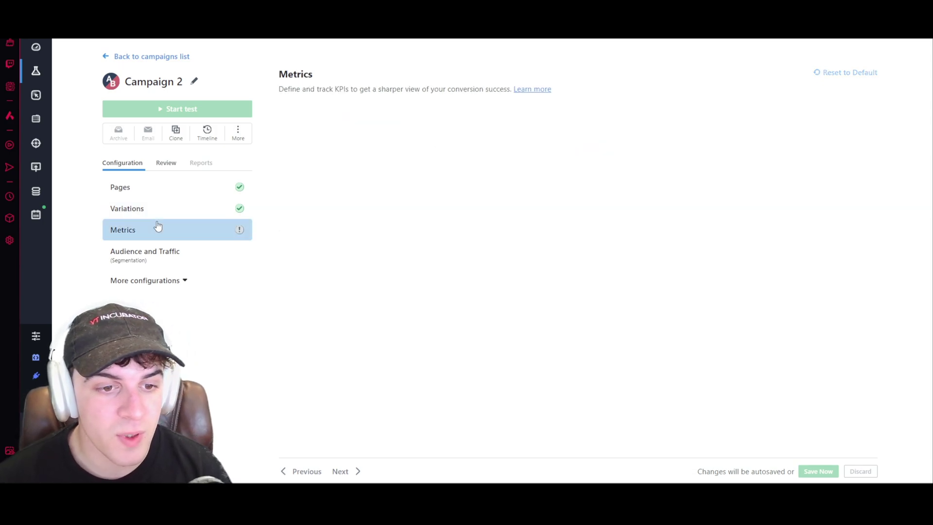
pyautogui.moveTo(300, 115); pyautogui.dragTo(372, 116)
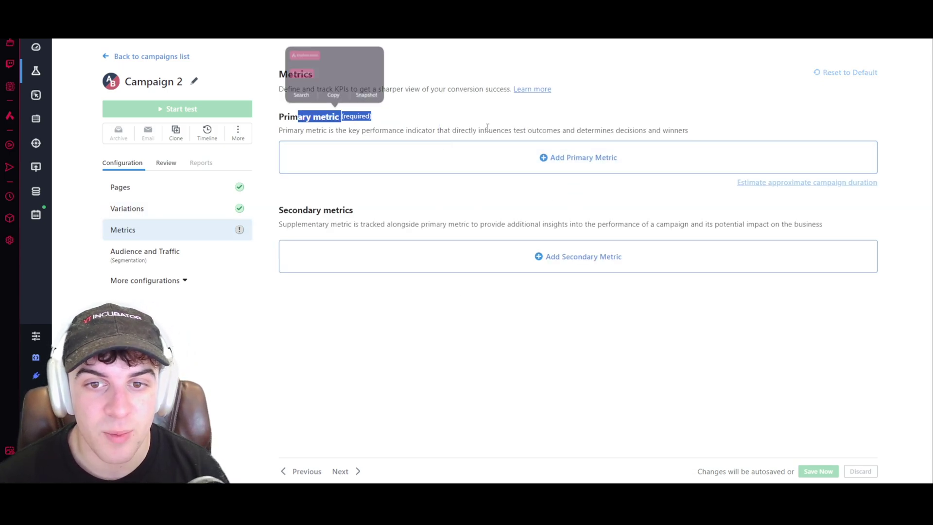
pyautogui.click(573, 157)
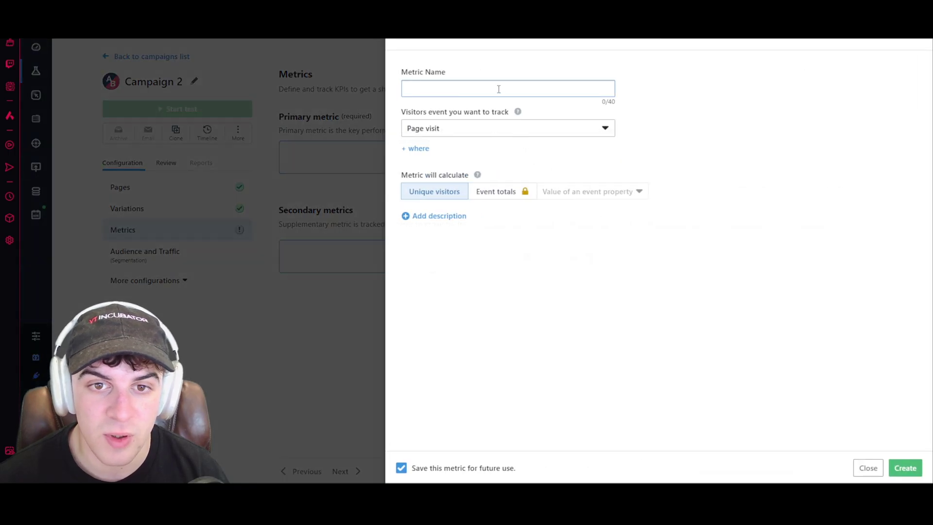
pyautogui.click(512, 128)
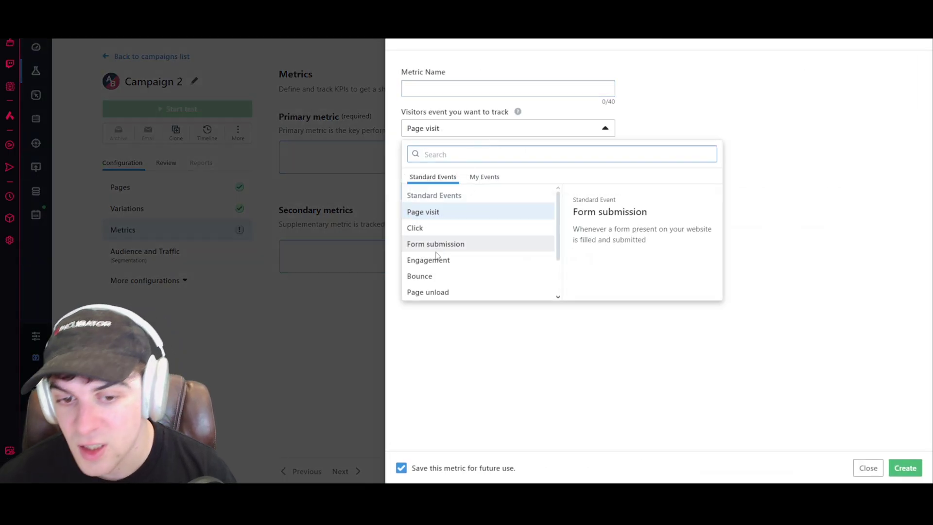
pyautogui.scroll(-3, 466, 248)
pyautogui.click(388, 46)
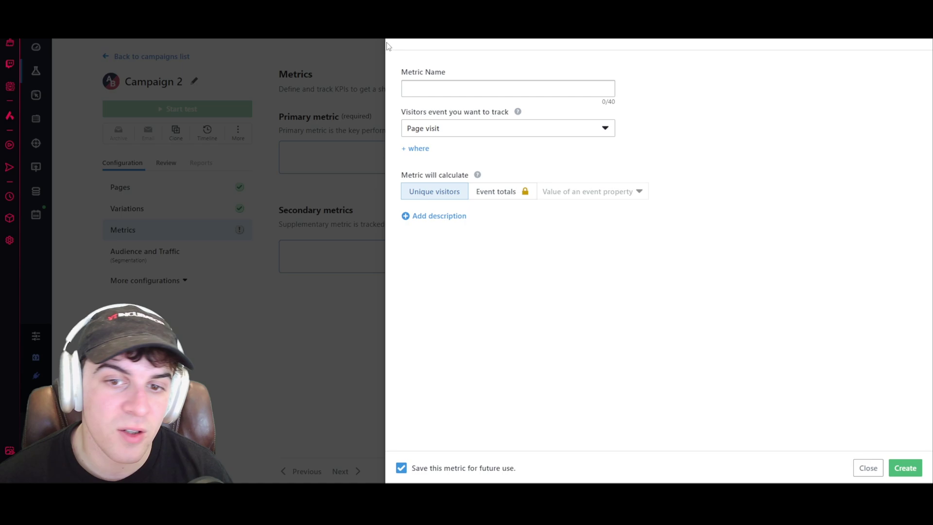
pyautogui.click(865, 469)
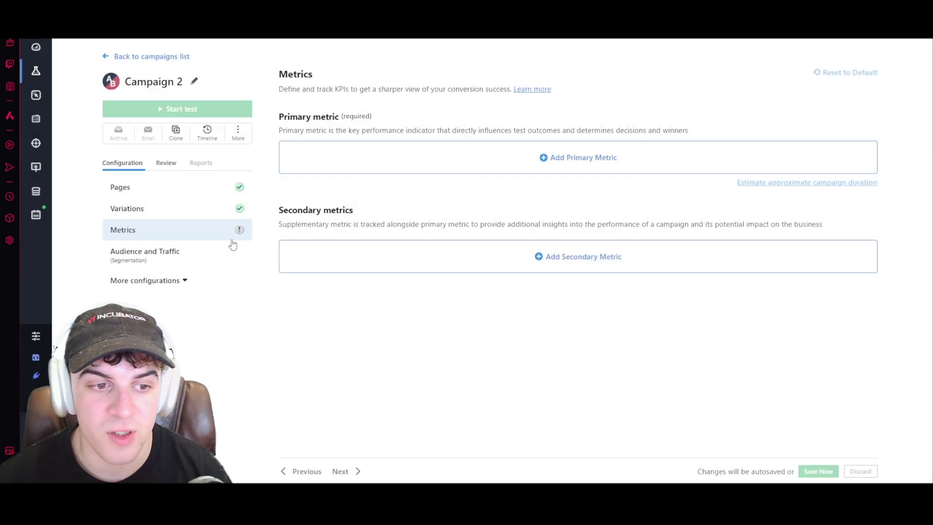
pyautogui.click(149, 57)
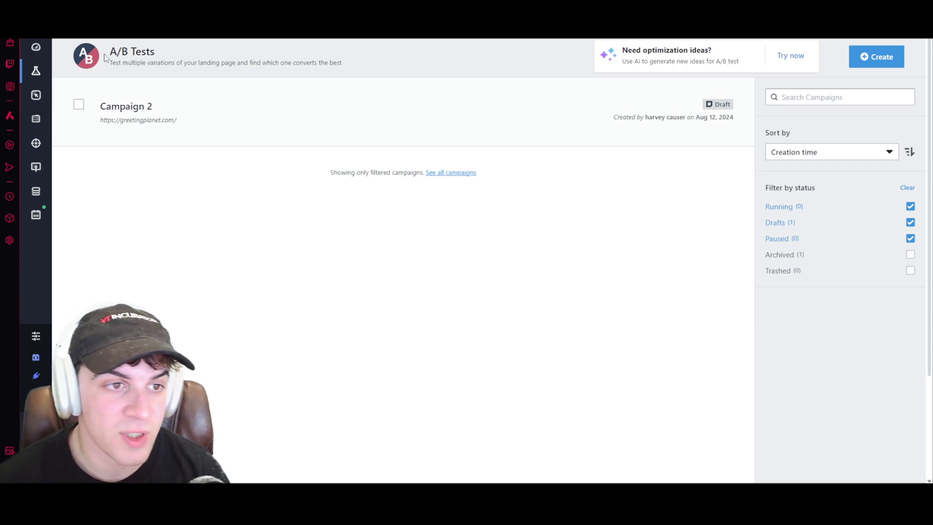
# - Navigate from the sidebar back to the main dashboard
pyautogui.click(50, 95)
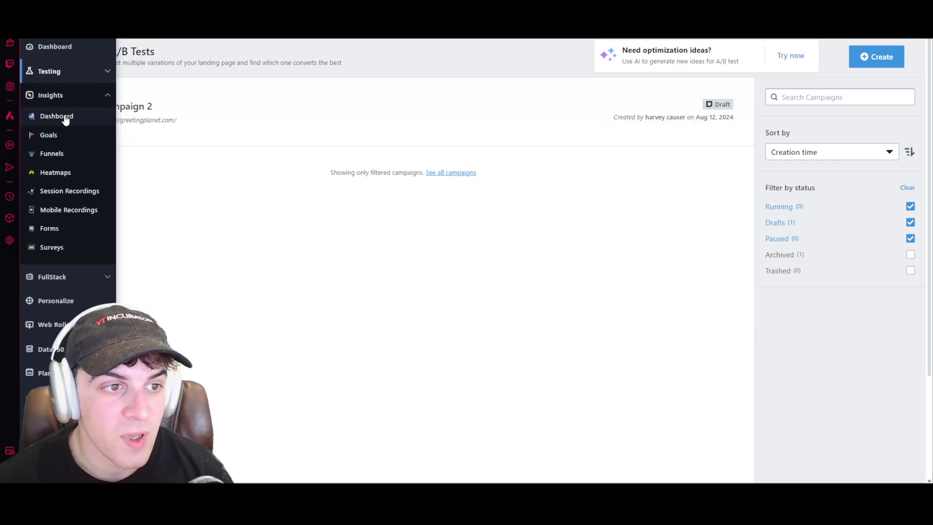
pyautogui.click(52, 71)
pyautogui.click(52, 48)
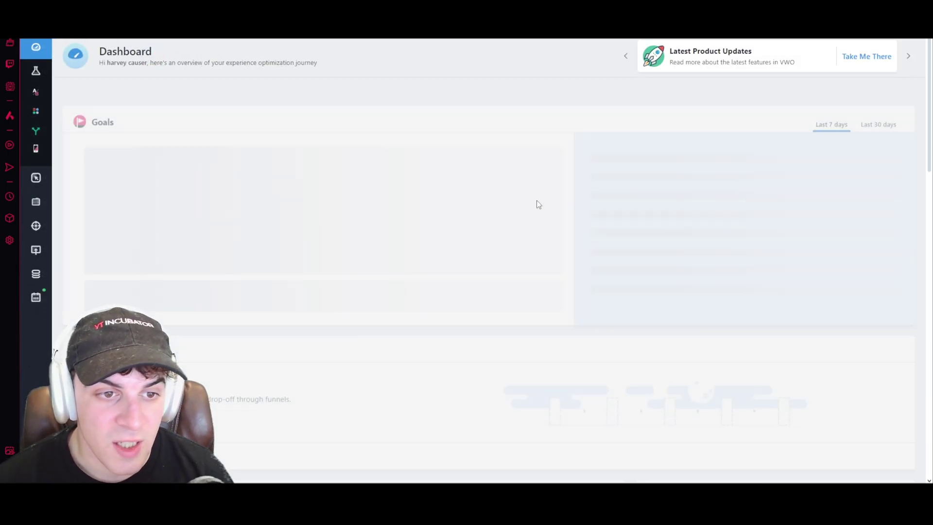
pyautogui.scroll(-3, 530, 229)
pyautogui.scroll(2, 378, 297)
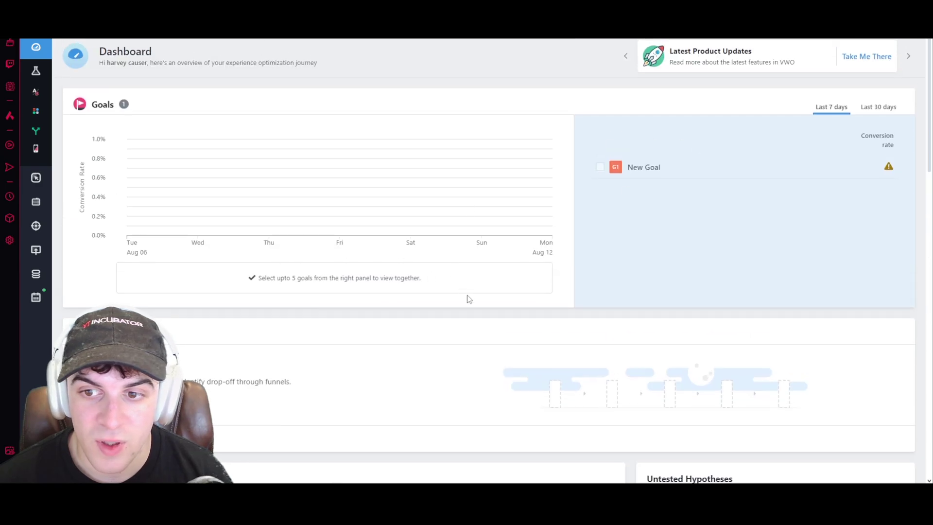
pyautogui.scroll(-5, 469, 299)
pyautogui.scroll(-5, 426, 350)
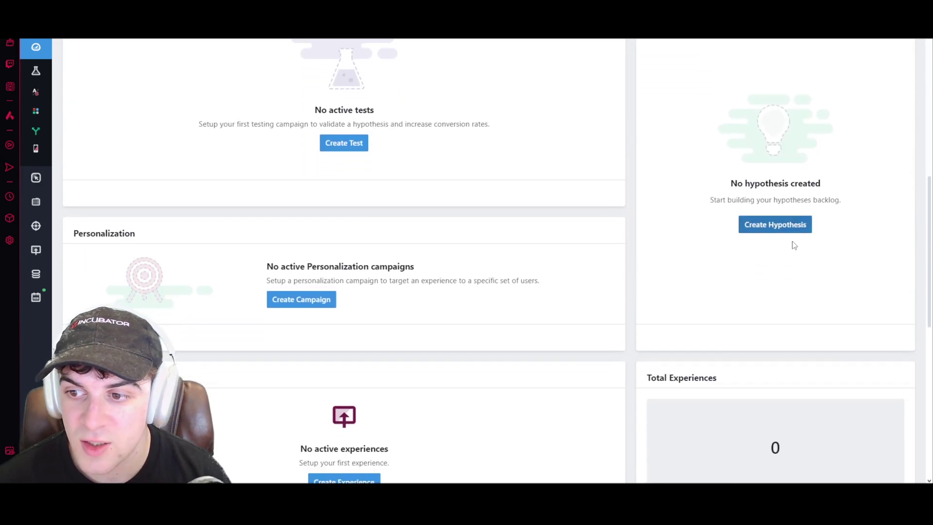
# - Start a new hypothesis with observation 0 and look over its I expect that and Source fields
pyautogui.click(767, 229)
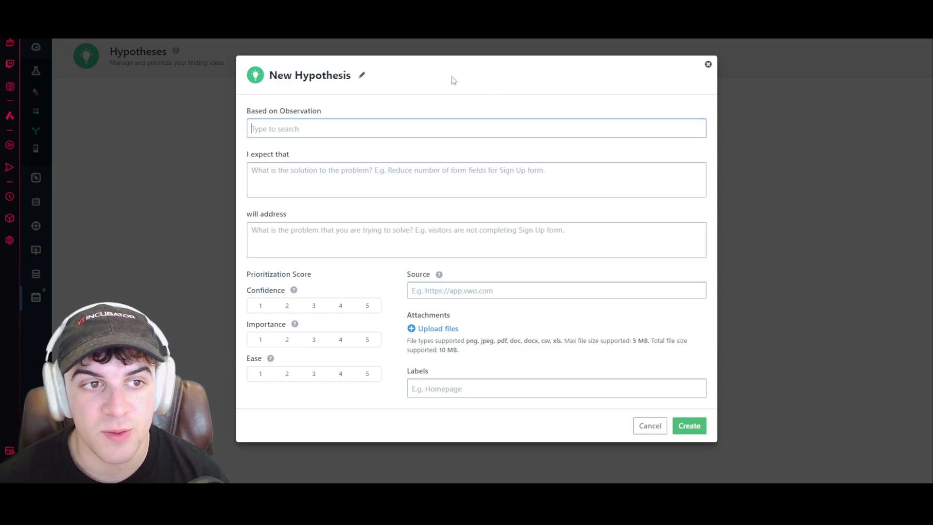
pyautogui.click(356, 122)
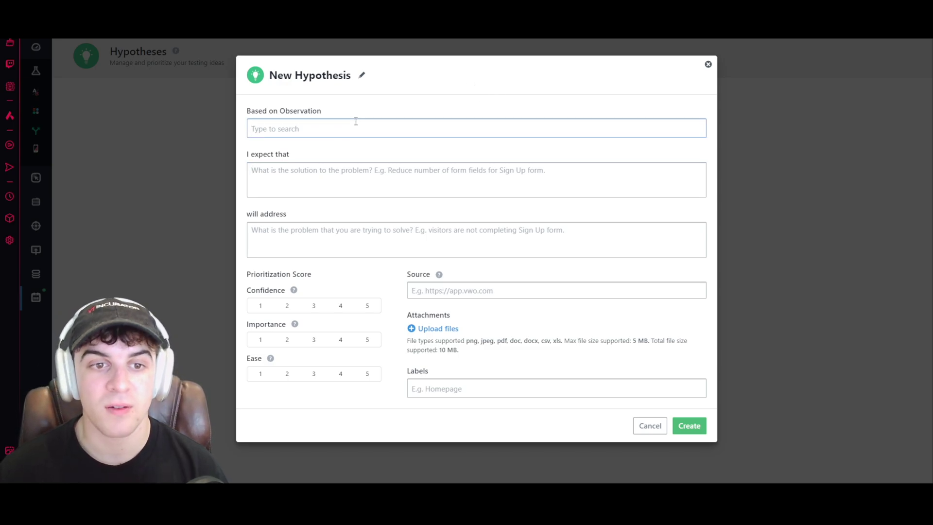
pyautogui.write('0')
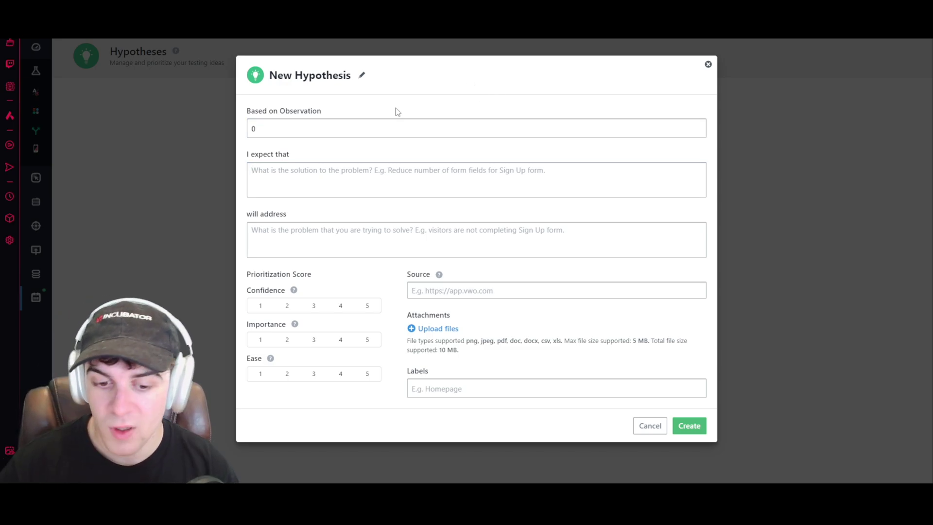
pyautogui.tripleClick(257, 157)
pyautogui.click(270, 174)
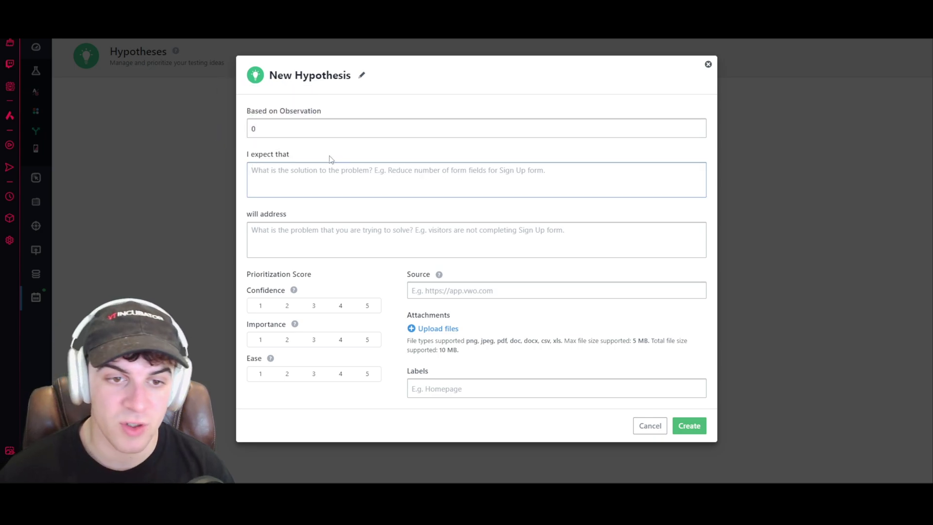
pyautogui.click(311, 171)
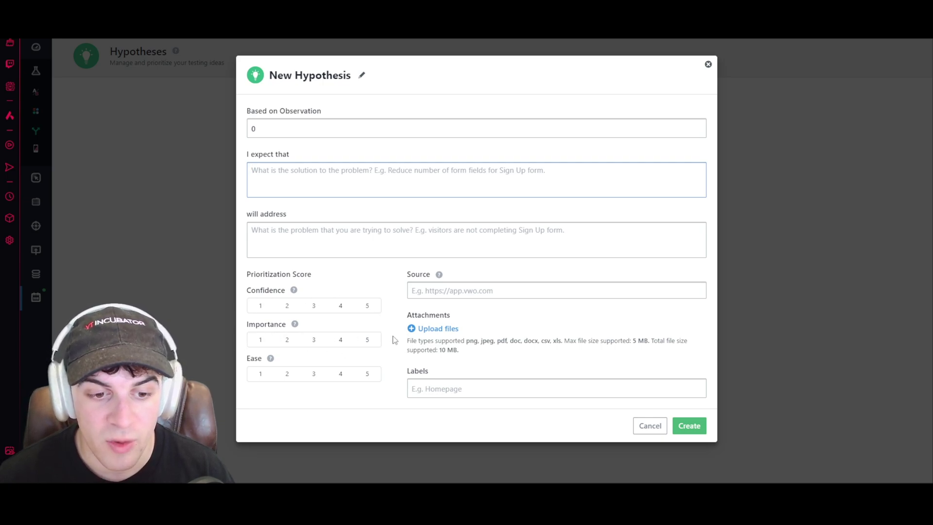
pyautogui.click(446, 292)
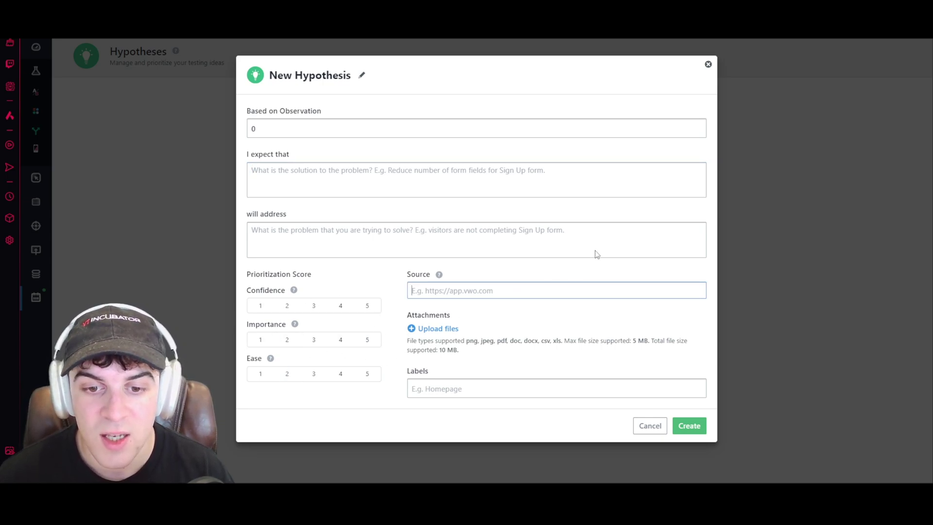
pyautogui.click(544, 267)
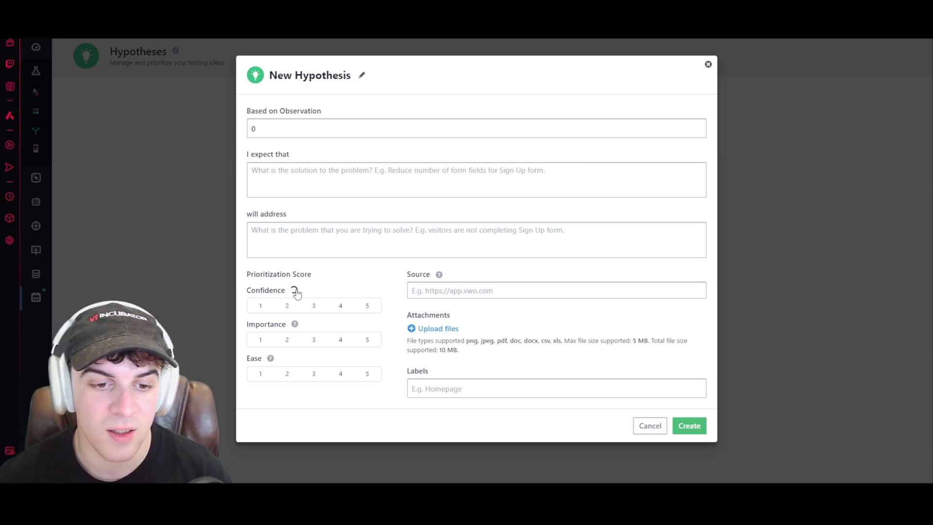
pyautogui.moveTo(295, 290)
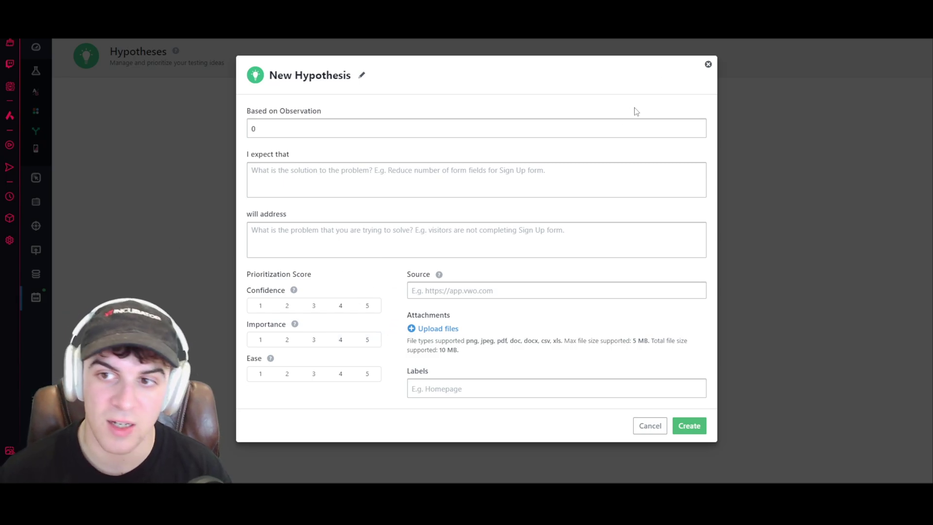
# - Discard the unfinished hypothesis and create a new personalization campaign from the dashboard
pyautogui.click(708, 64)
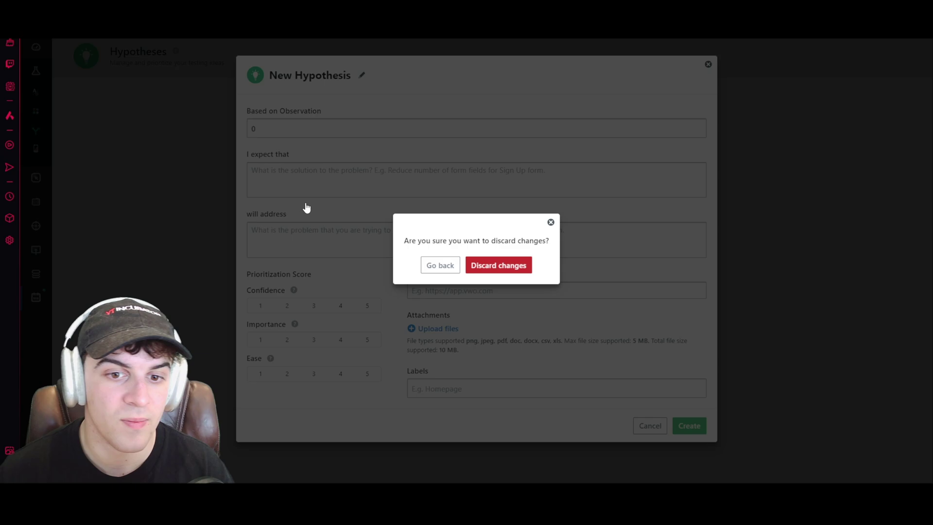
pyautogui.click(490, 271)
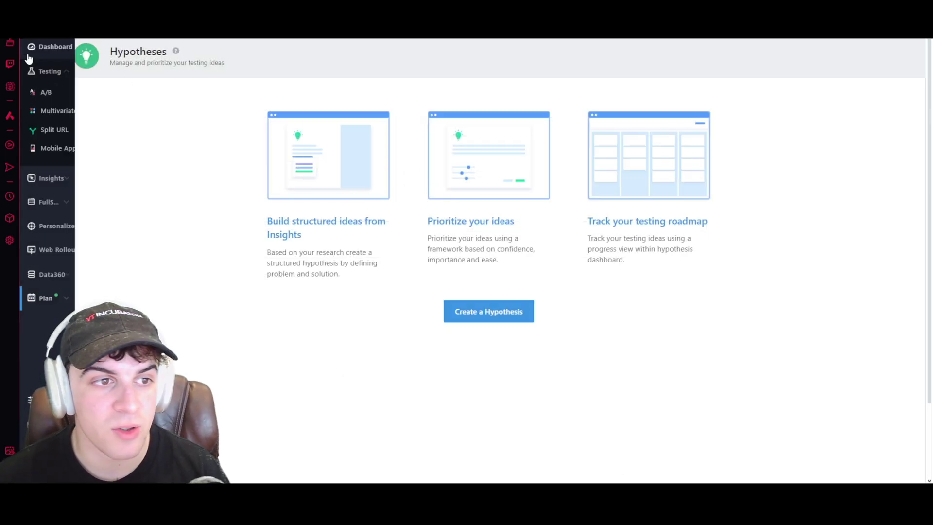
pyautogui.click(46, 54)
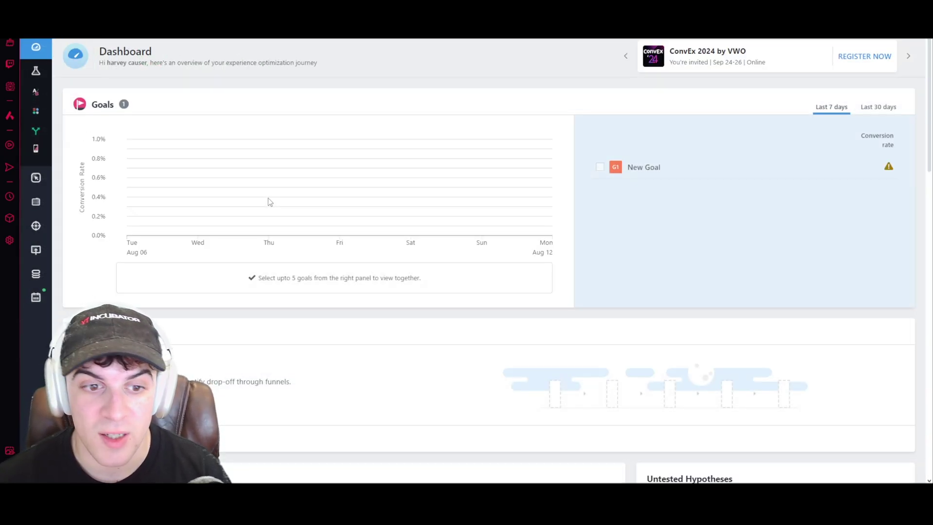
pyautogui.scroll(-12, 257, 300)
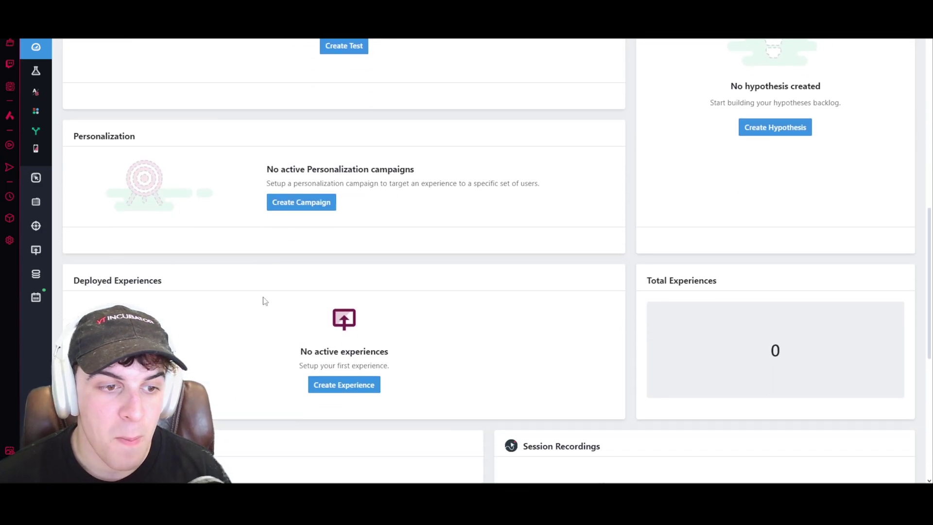
pyautogui.click(285, 204)
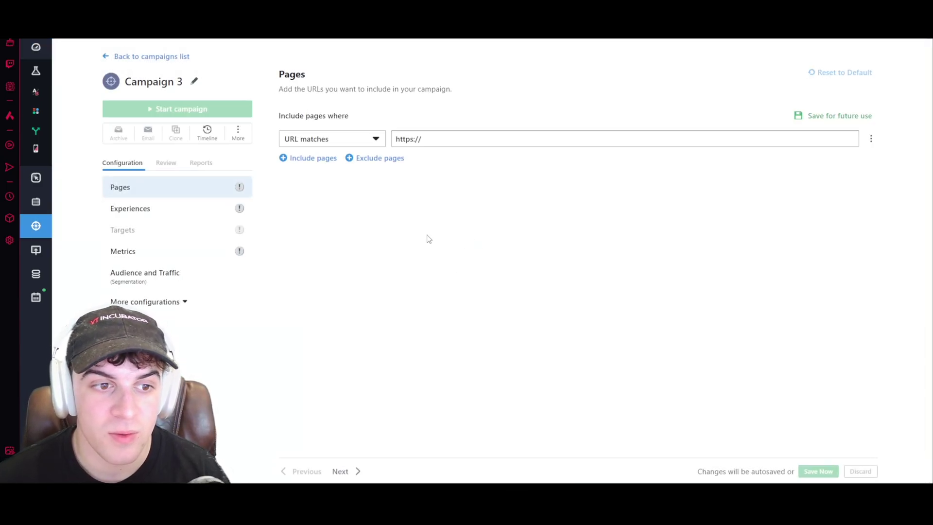
# - Add Experience 1 to Campaign 3, then leave for the campaign list, discarding changes
pyautogui.click(245, 215)
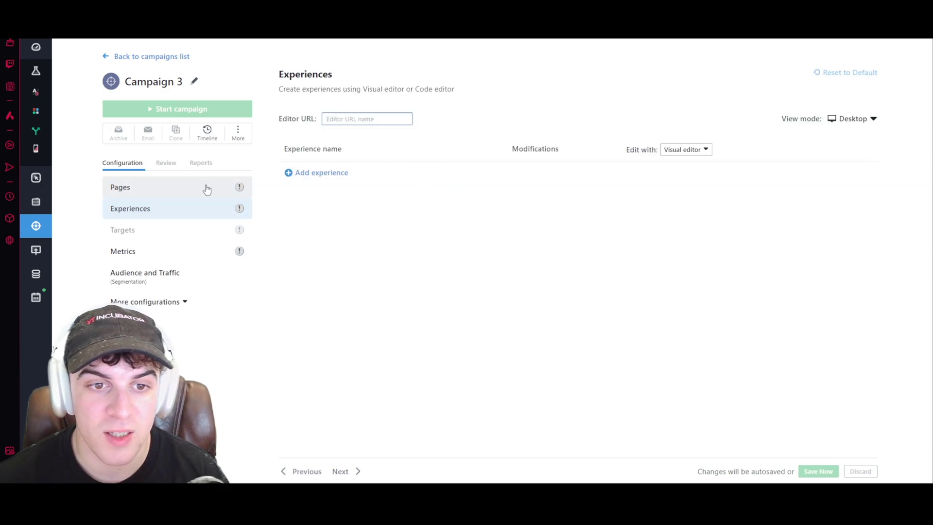
pyautogui.click(192, 194)
pyautogui.click(184, 206)
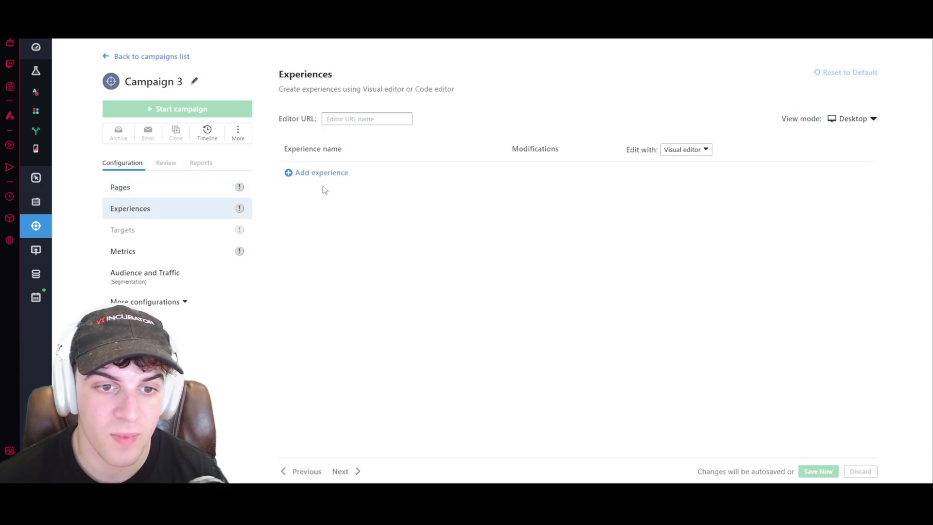
pyautogui.click(669, 175)
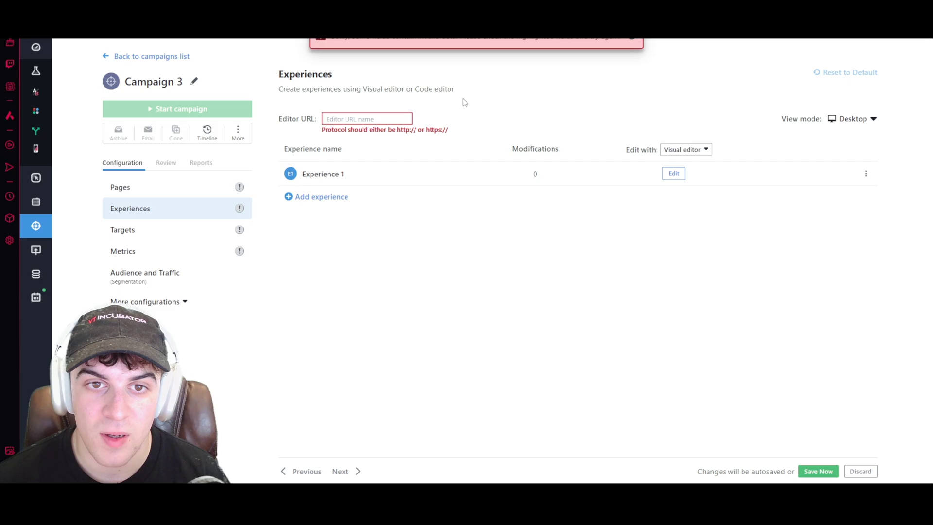
pyautogui.moveTo(397, 94); pyautogui.dragTo(454, 90)
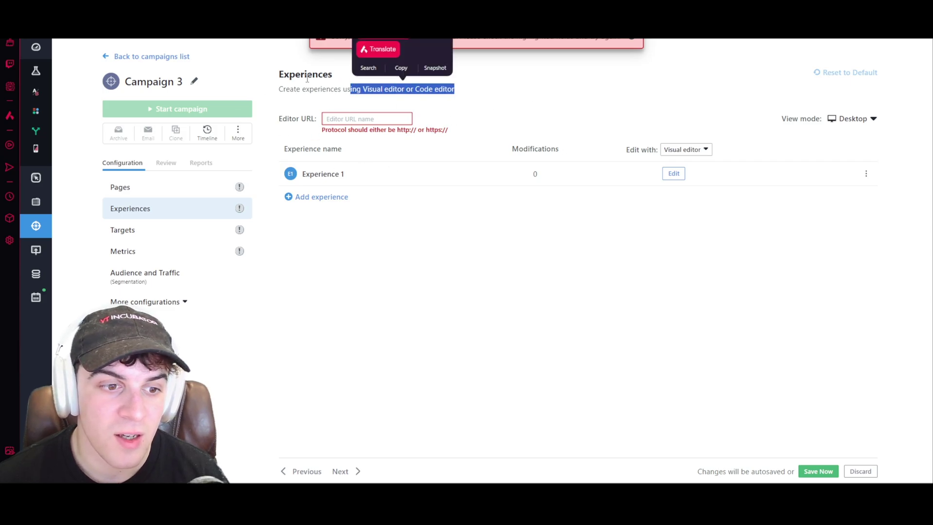
pyautogui.click(121, 68)
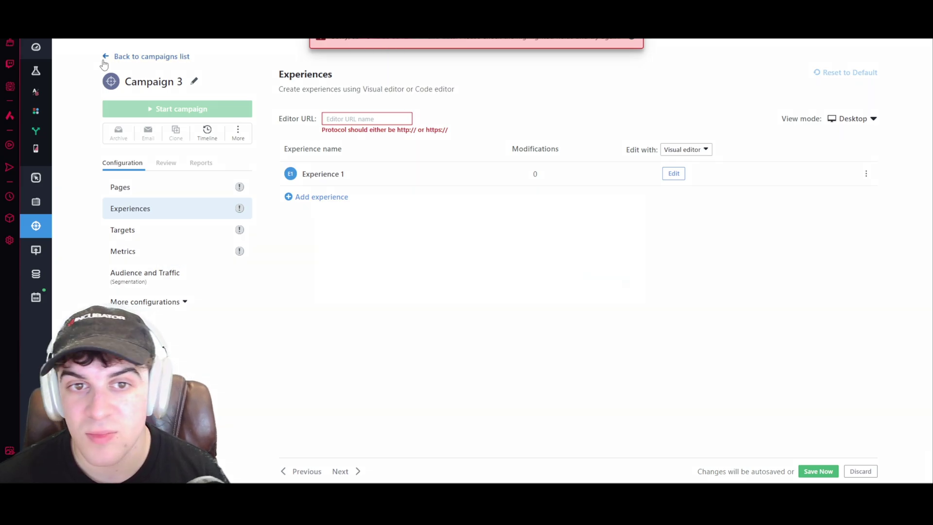
pyautogui.click(104, 63)
pyautogui.click(529, 284)
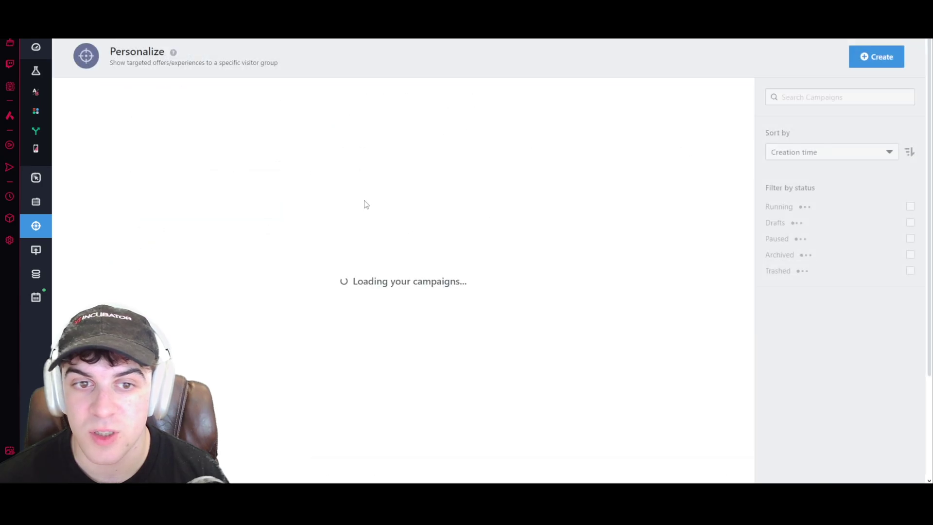
# - Create web rollout Campaign 4 and view its experiences and audience settings
pyautogui.click(38, 46)
pyautogui.scroll(-14, 417, 284)
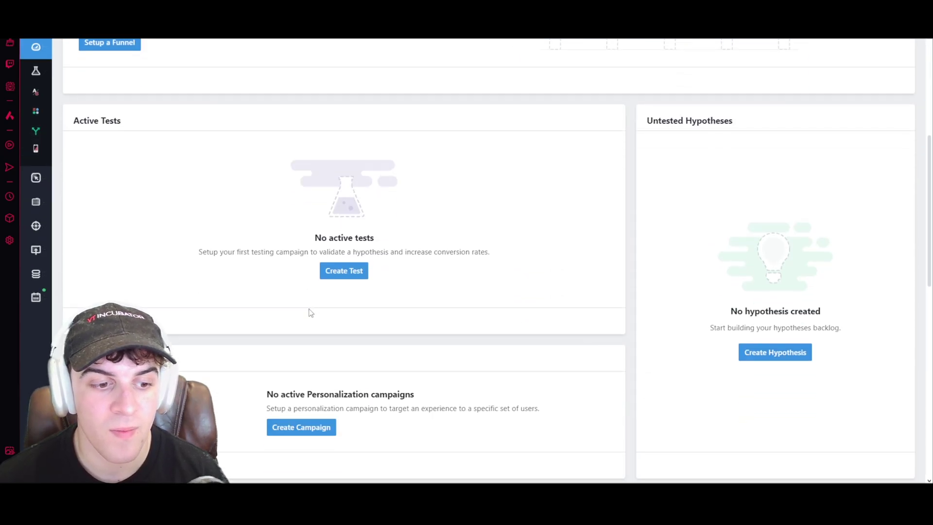
pyautogui.scroll(-1, 426, 348)
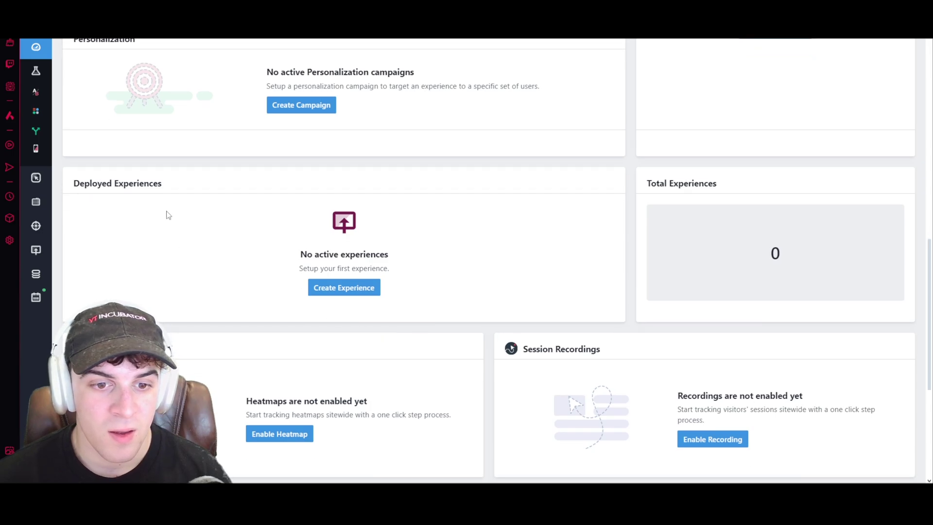
pyautogui.click(344, 287)
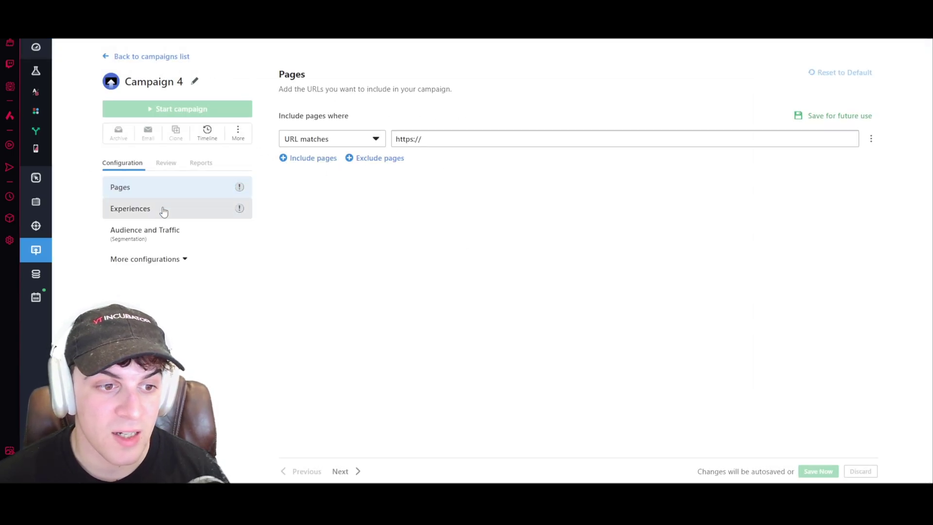
pyautogui.click(163, 210)
pyautogui.click(183, 235)
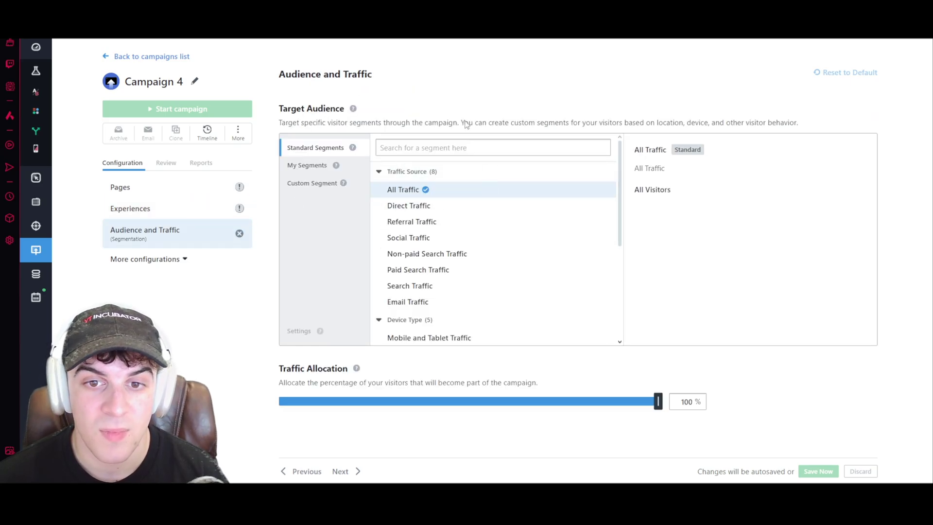
# - Return to the Web Rollout campaign list, then to the account dashboard
pyautogui.click(145, 62)
pyautogui.moveTo(123, 62); pyautogui.dragTo(221, 66)
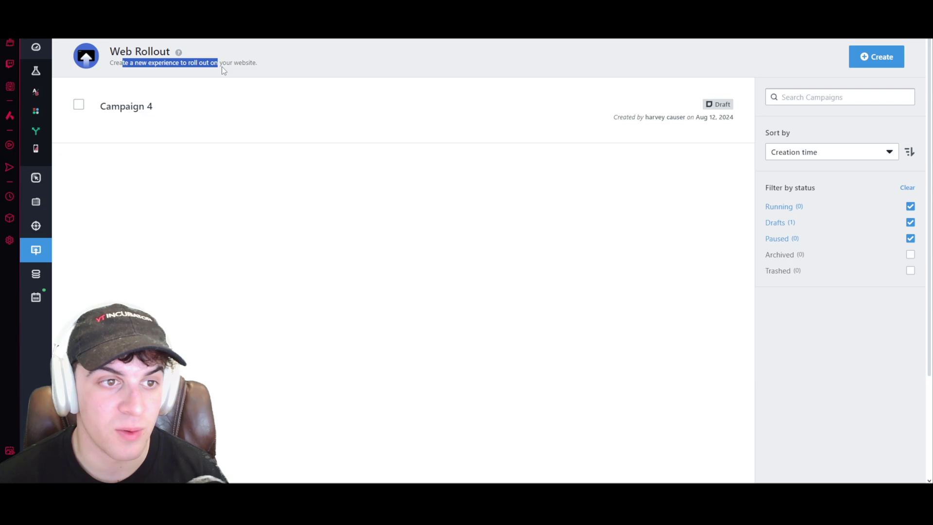
pyautogui.click(248, 63)
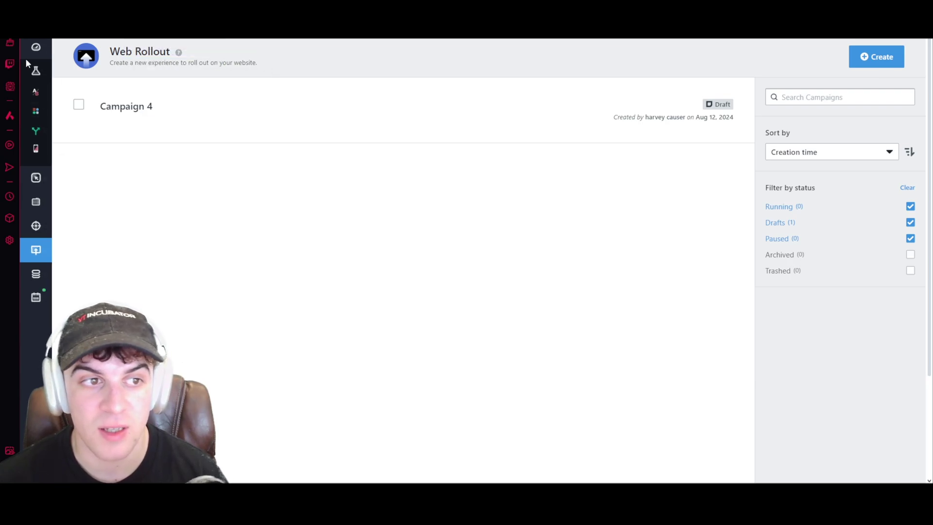
pyautogui.click(37, 49)
# - Enable heatmaps from the dashboard and enter greetingplanet.com/ as the heatmap page URL
pyautogui.scroll(-20, 510, 166)
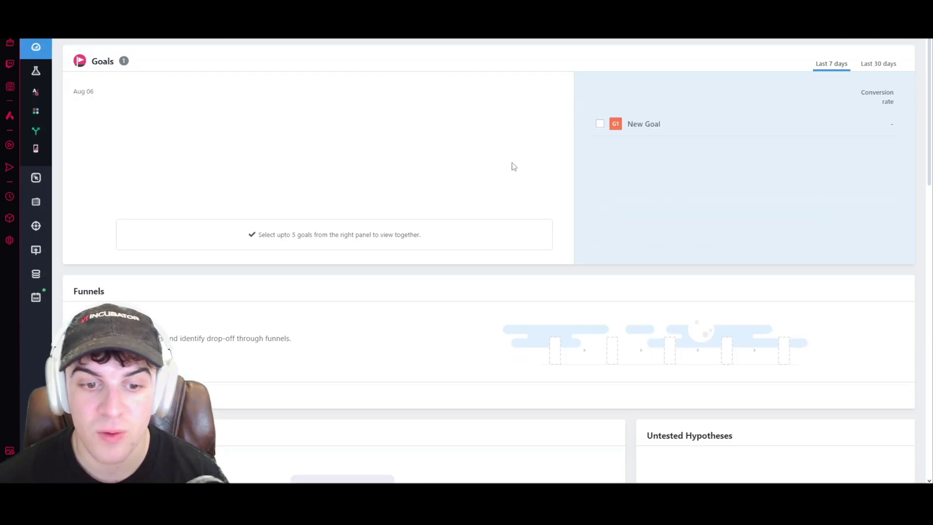
pyautogui.scroll(4, 448, 260)
pyautogui.scroll(2, 433, 271)
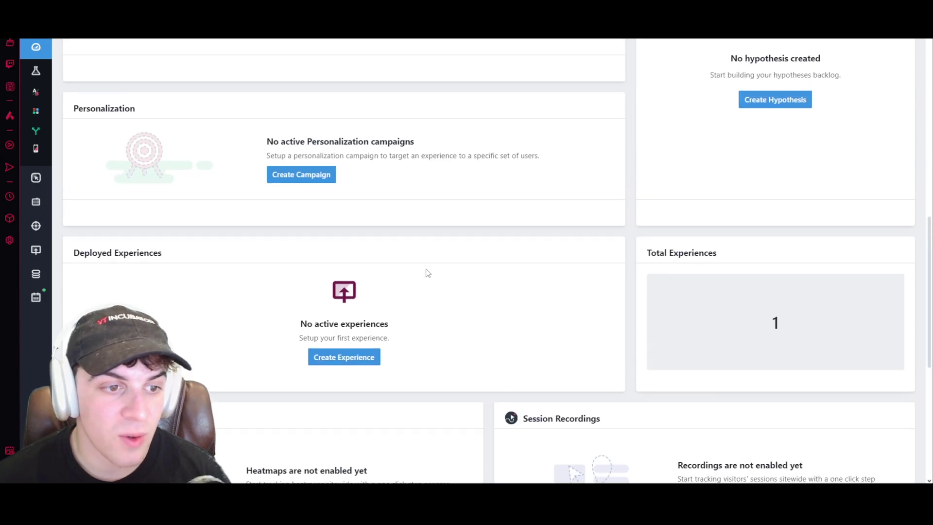
pyautogui.scroll(-4, 768, 267)
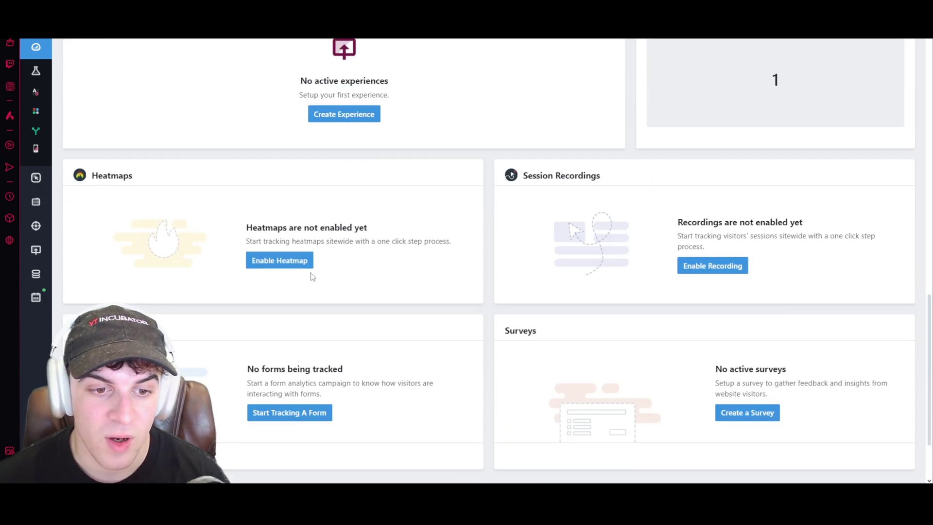
pyautogui.click(282, 266)
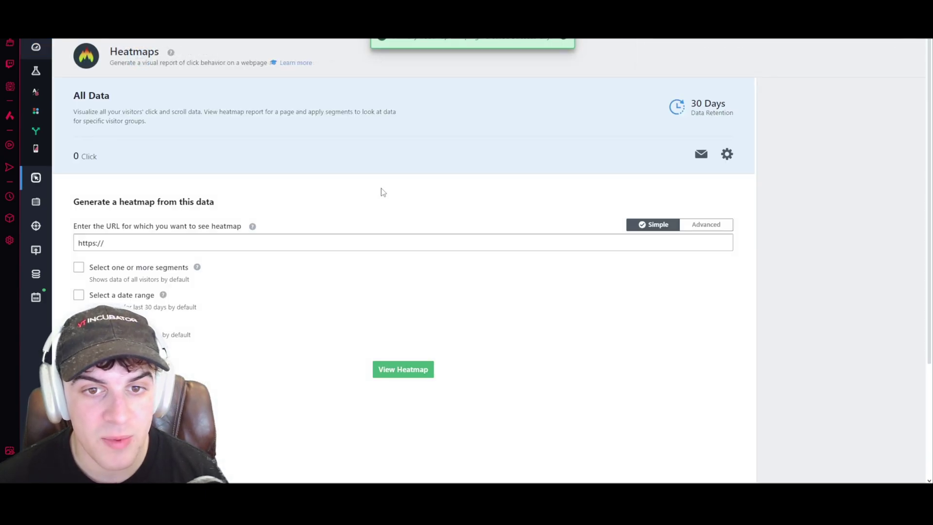
pyautogui.click(305, 242)
pyautogui.write('greetingplanet.com/')
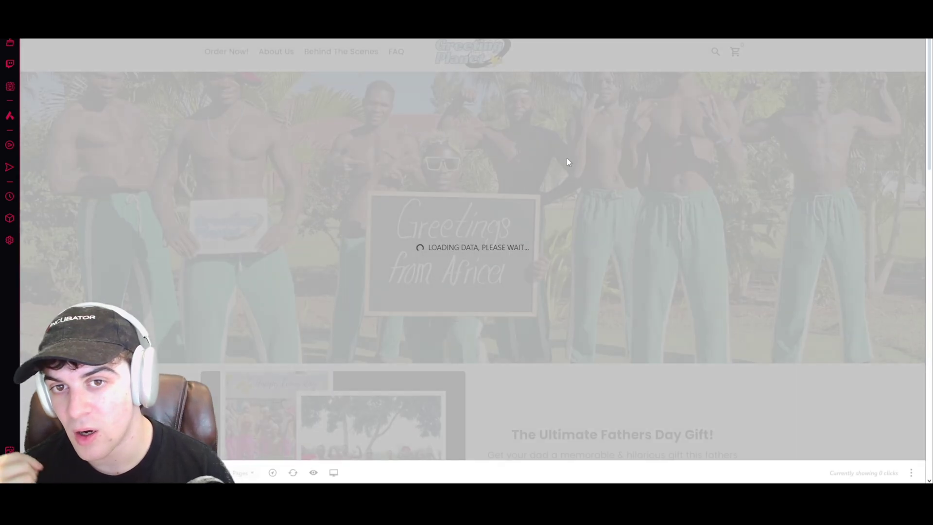
# - Scroll through the greetingplanet.com homepage heatmap overlay to review it
pyautogui.scroll(-2, 578, 177)
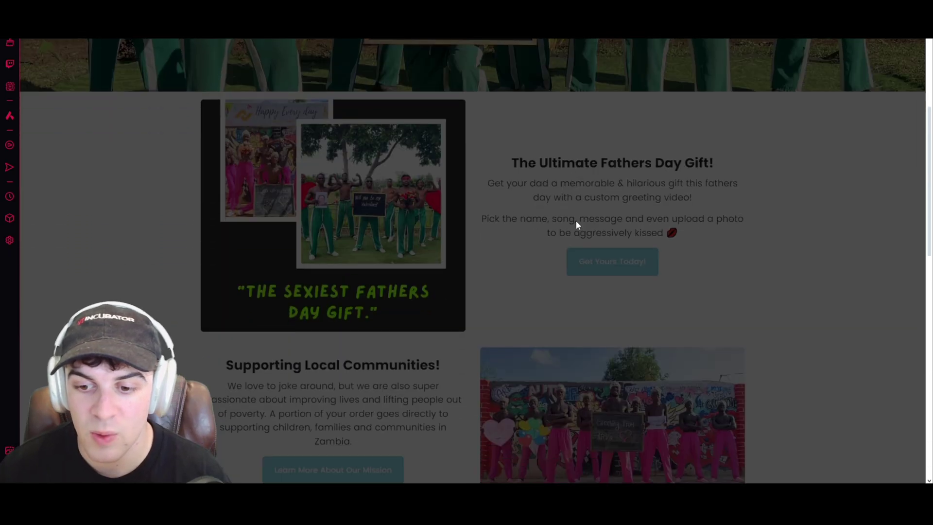
pyautogui.scroll(-2, 569, 199)
pyautogui.scroll(-10, 644, 244)
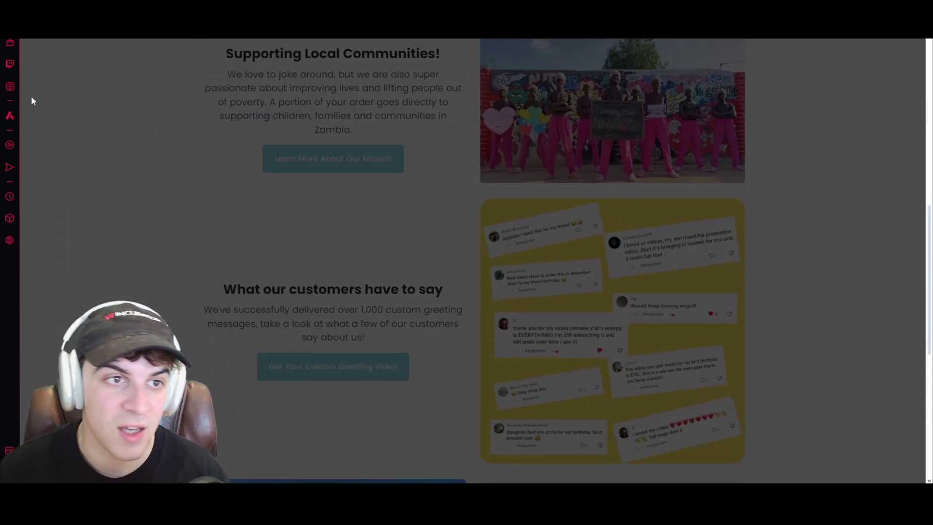
pyautogui.scroll(-3, 654, 305)
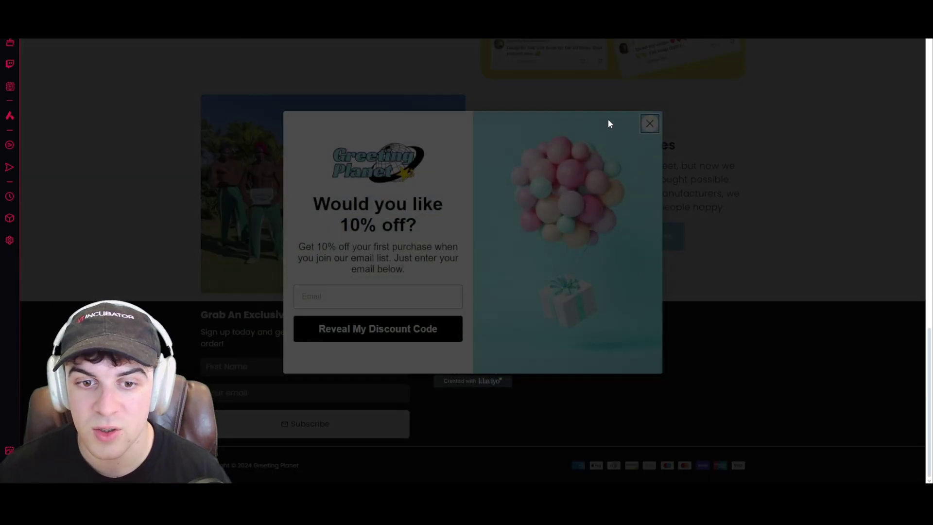
pyautogui.scroll(20, 214, 188)
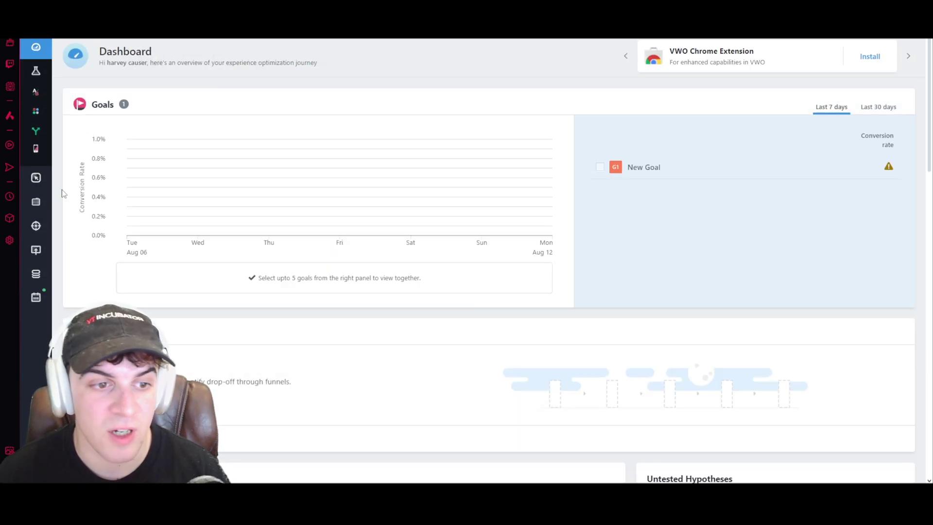
pyautogui.scroll(-15, 535, 243)
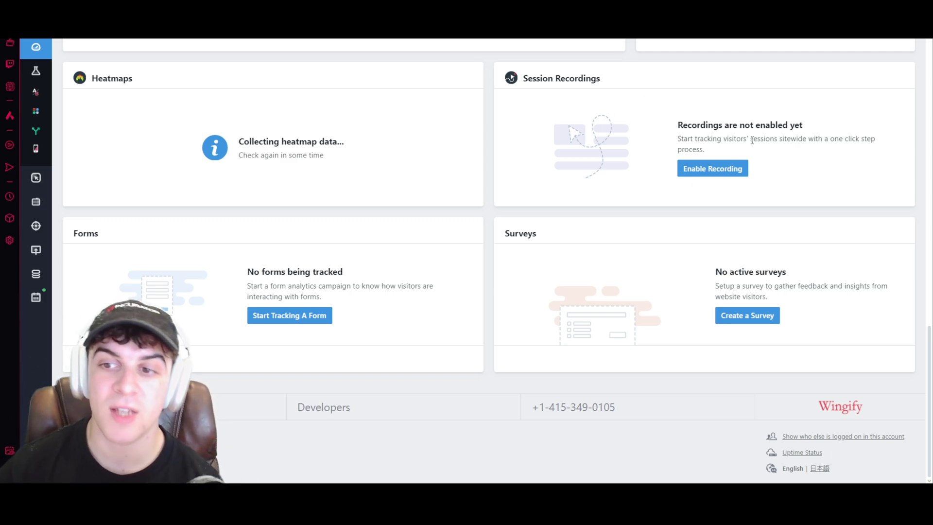
pyautogui.moveTo(679, 130); pyautogui.dragTo(704, 150)
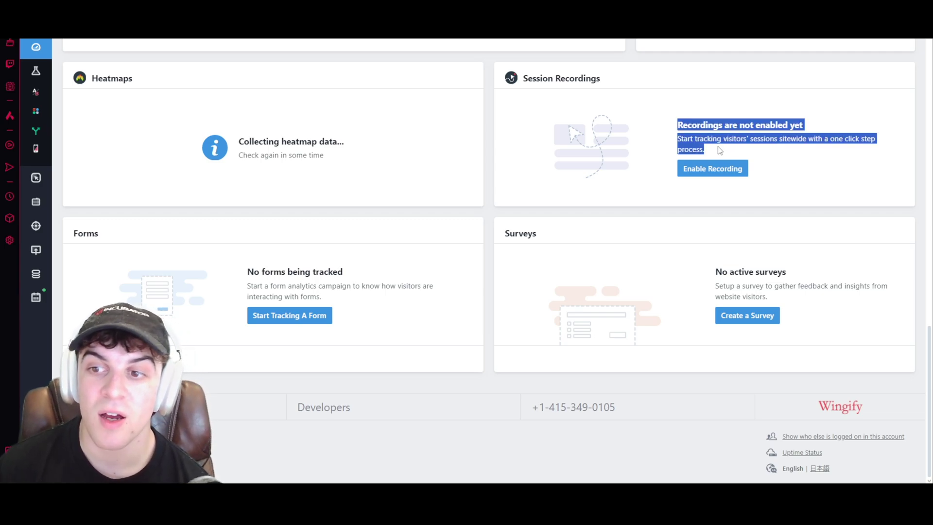
pyautogui.tripleClick(718, 140)
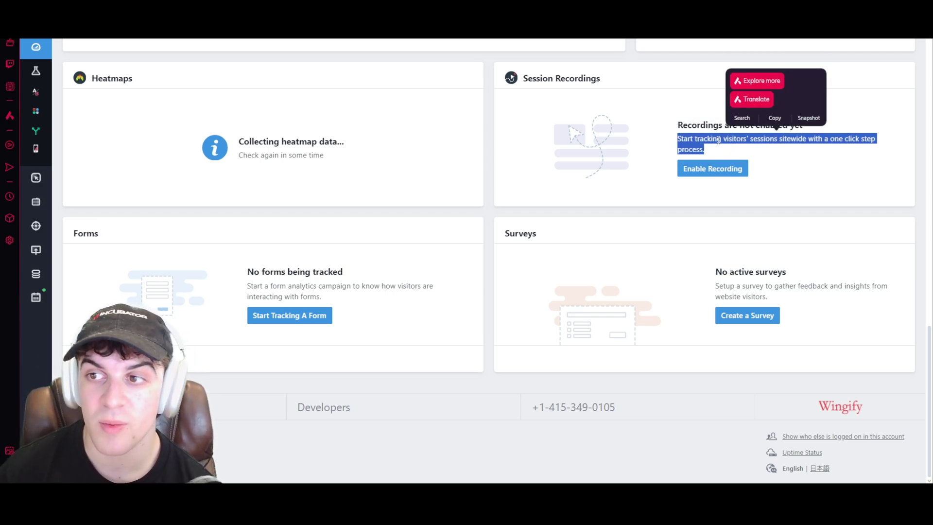
pyautogui.click(719, 140)
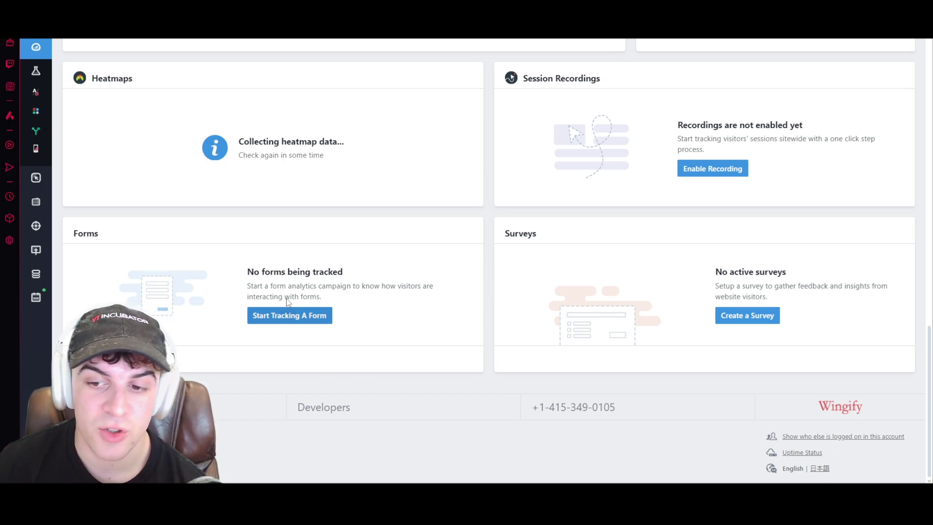
pyautogui.scroll(10, 720, 282)
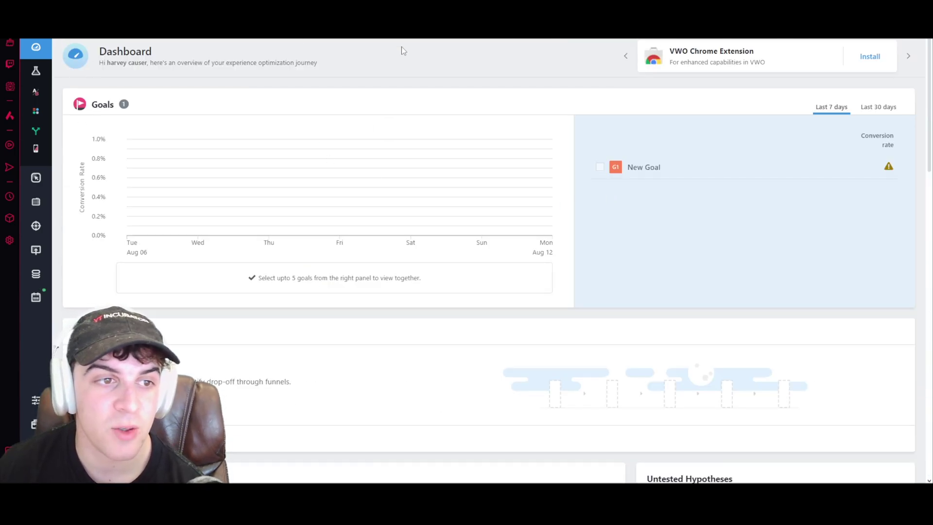
# - Open the A/B tests list and the Insights dashboard from the sidebar
pyautogui.moveTo(27, 82)
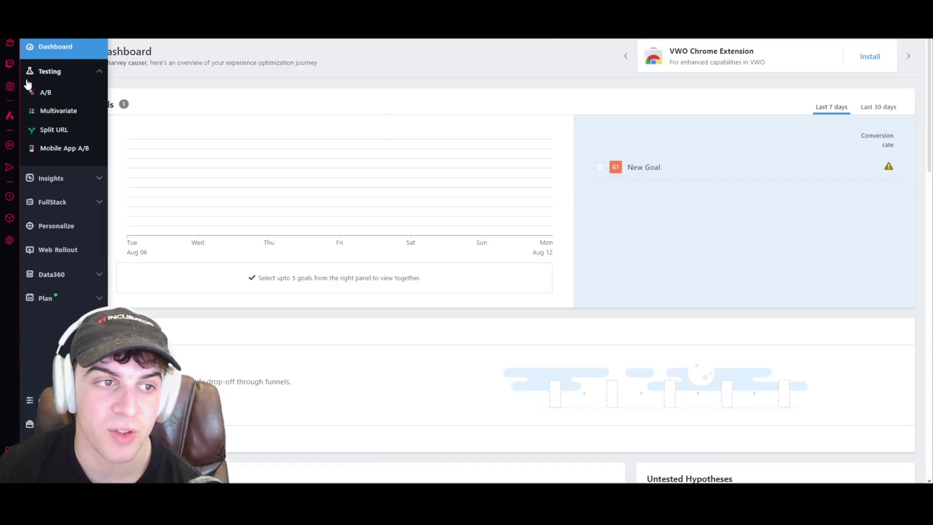
pyautogui.click(53, 73)
pyautogui.click(64, 72)
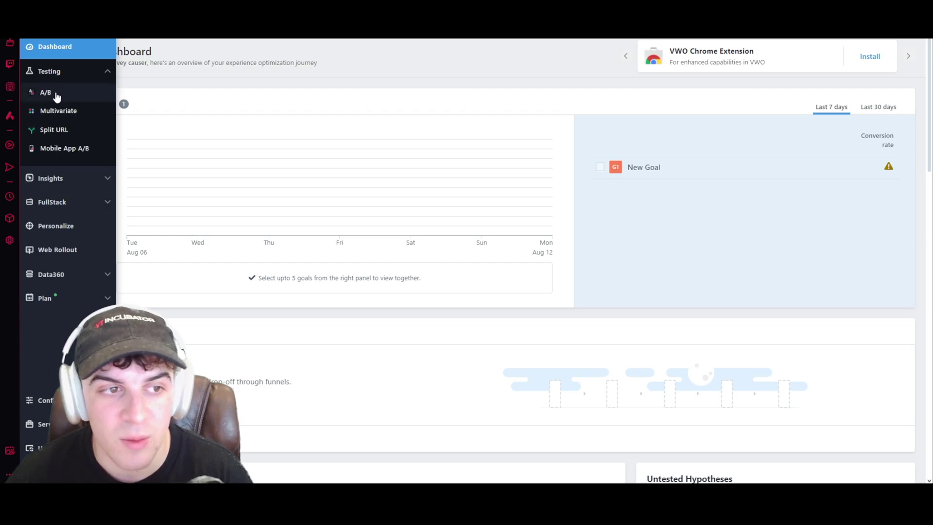
pyautogui.click(55, 94)
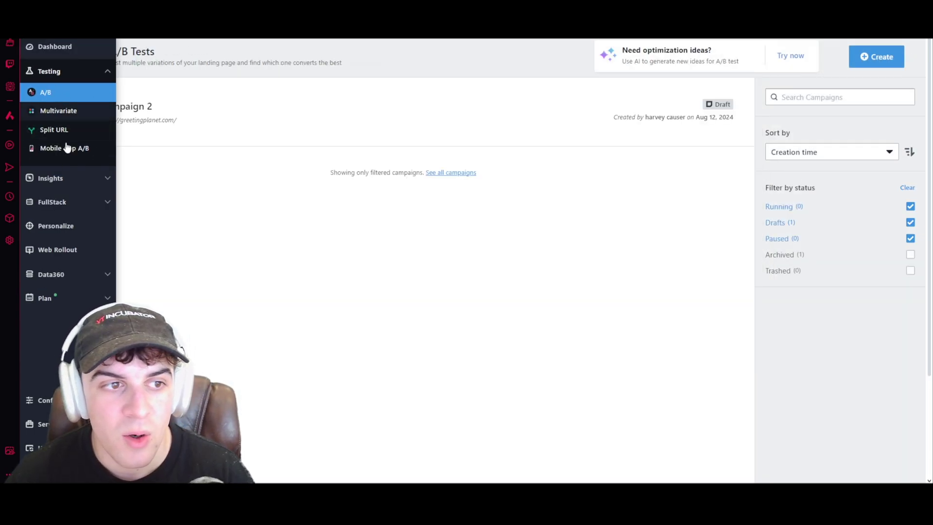
pyautogui.click(76, 178)
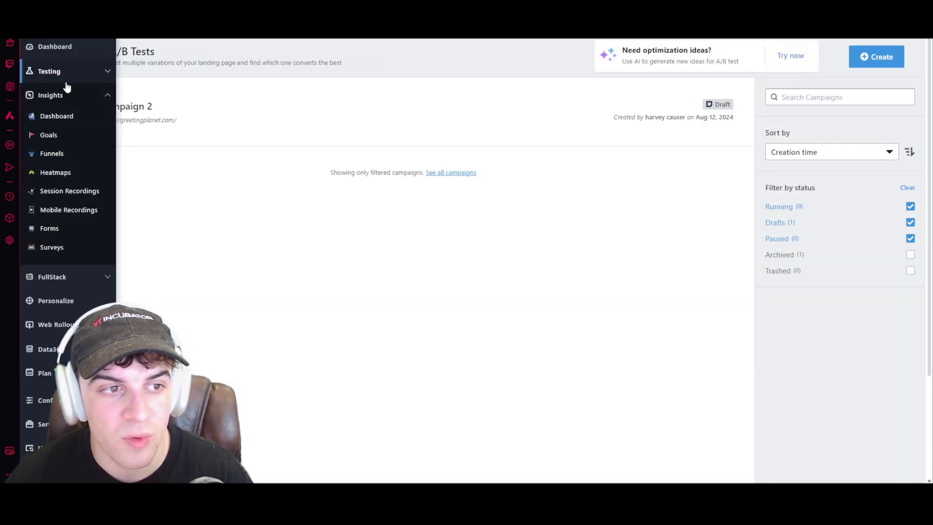
pyautogui.click(58, 116)
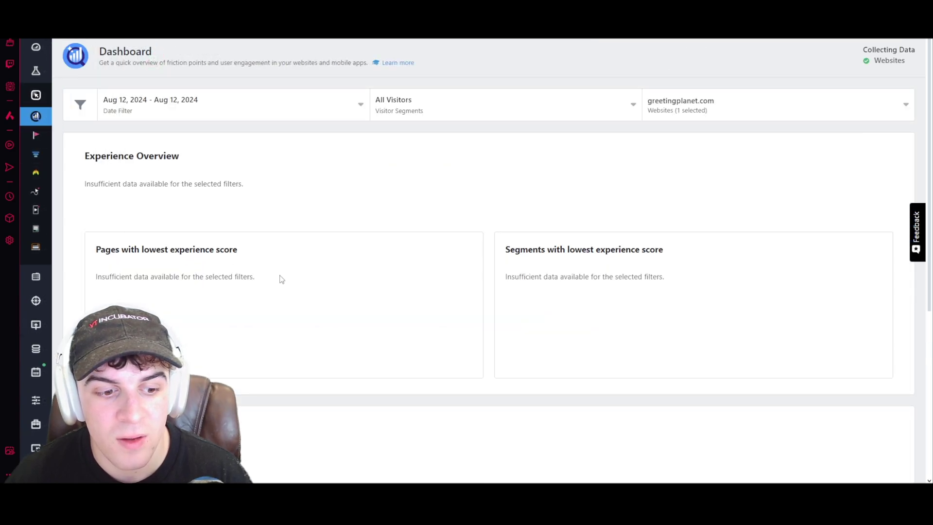
# - Visit the FullStack features, Personalize and Web Rollout pages
pyautogui.scroll(-2, 279, 277)
pyautogui.moveTo(46, 135)
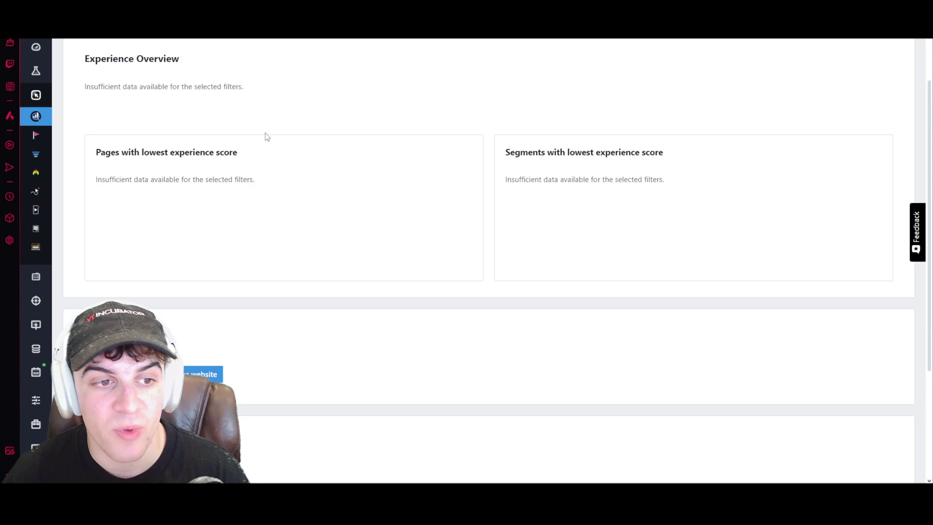
pyautogui.scroll(2, 291, 166)
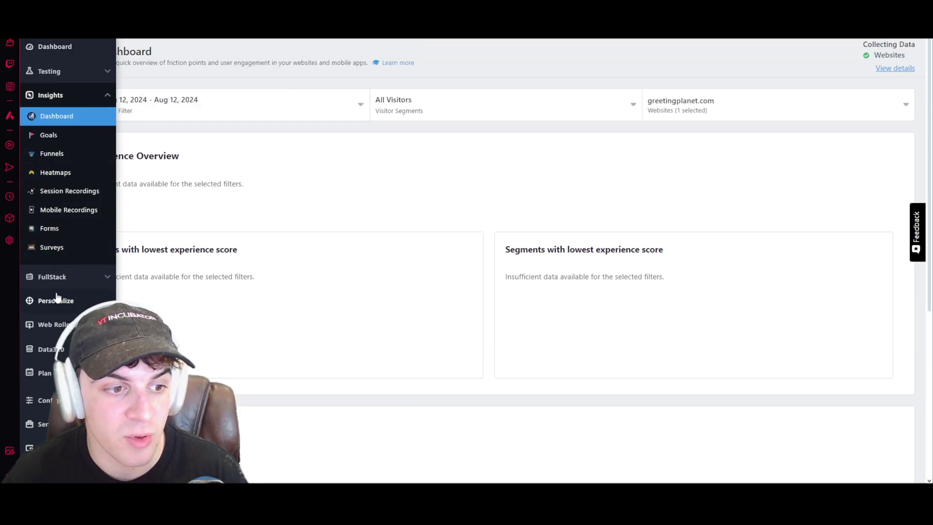
pyautogui.click(54, 277)
pyautogui.click(55, 141)
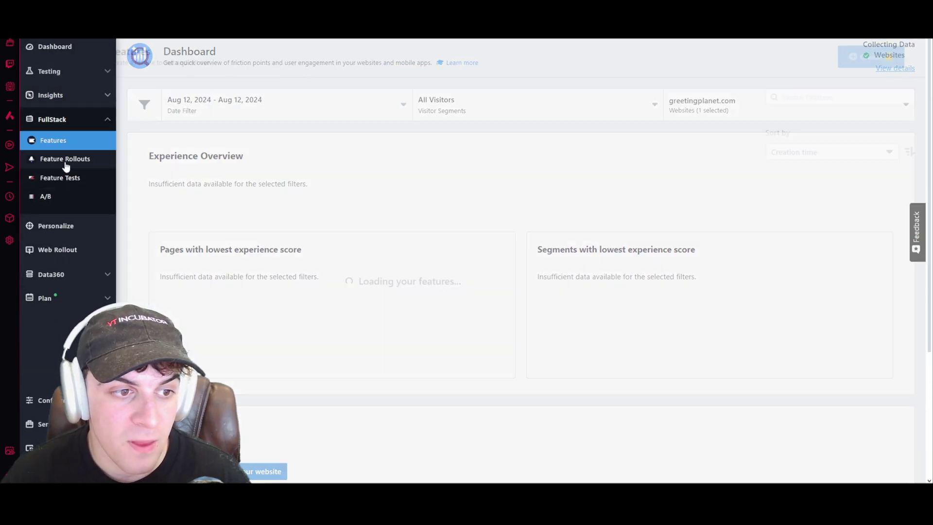
pyautogui.click(70, 230)
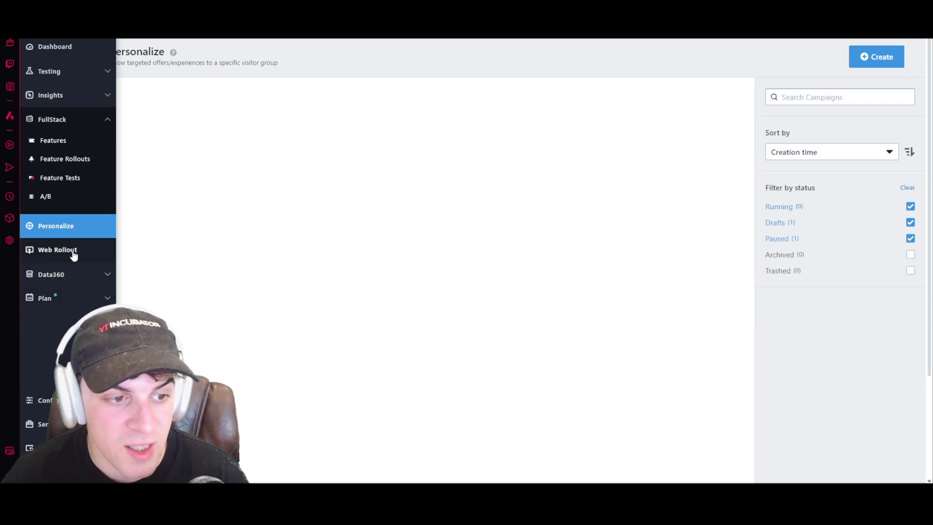
pyautogui.click(72, 251)
# - Expand the Data360, Plan and Configuration sidebar sections
pyautogui.click(73, 275)
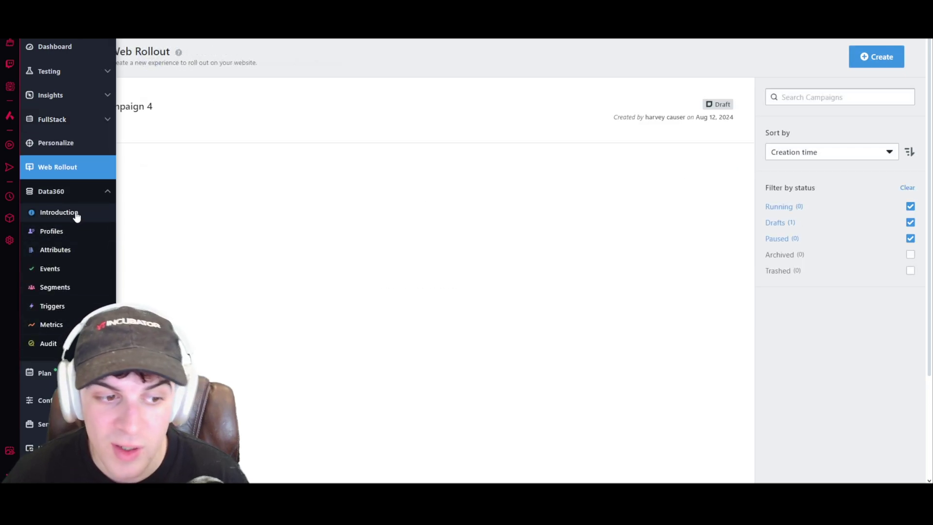
pyautogui.click(66, 294)
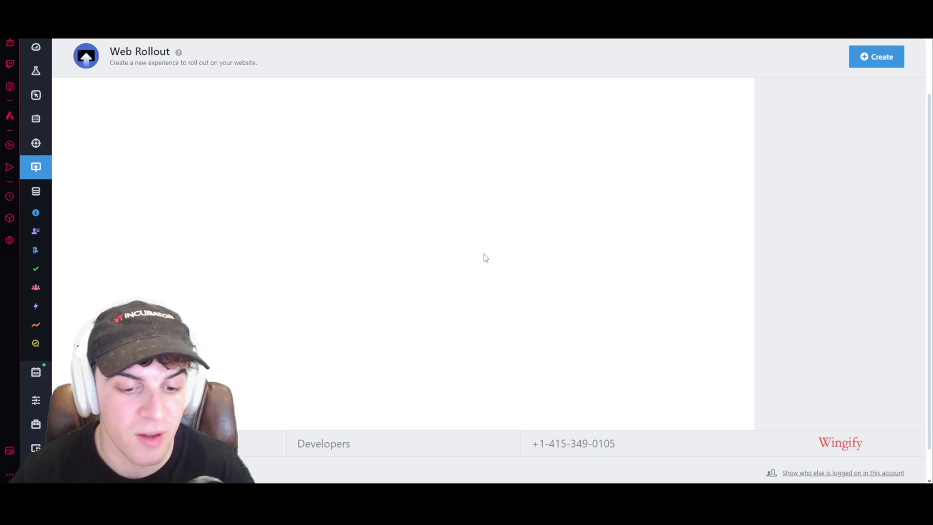
pyautogui.click(46, 215)
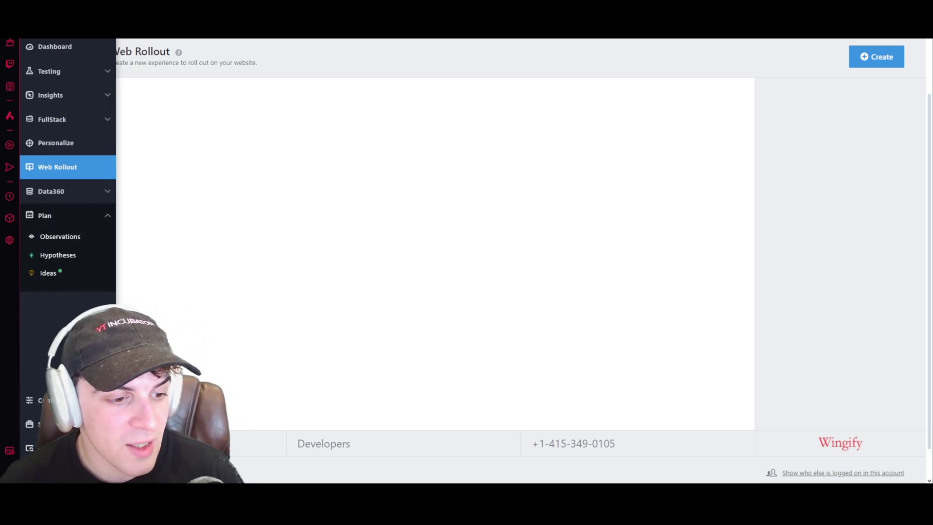
pyautogui.click(43, 400)
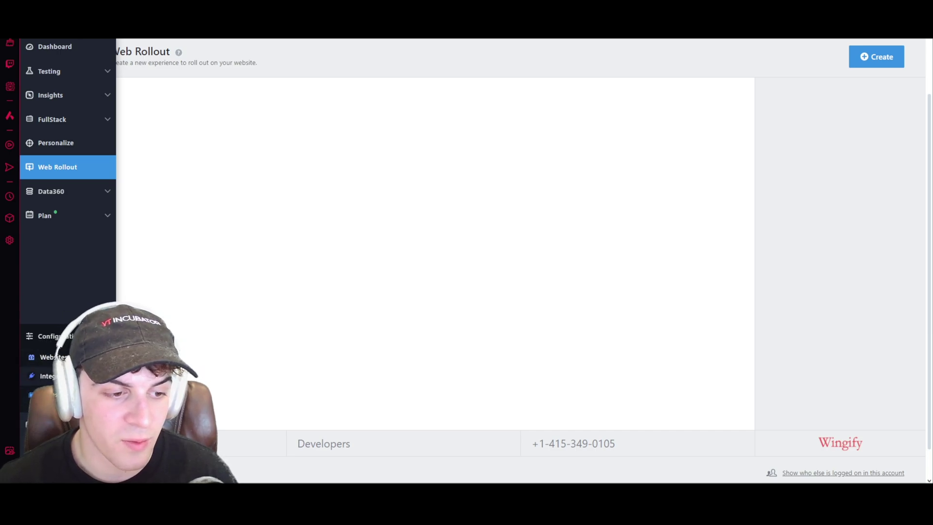
pyautogui.scroll(-1, 437, 291)
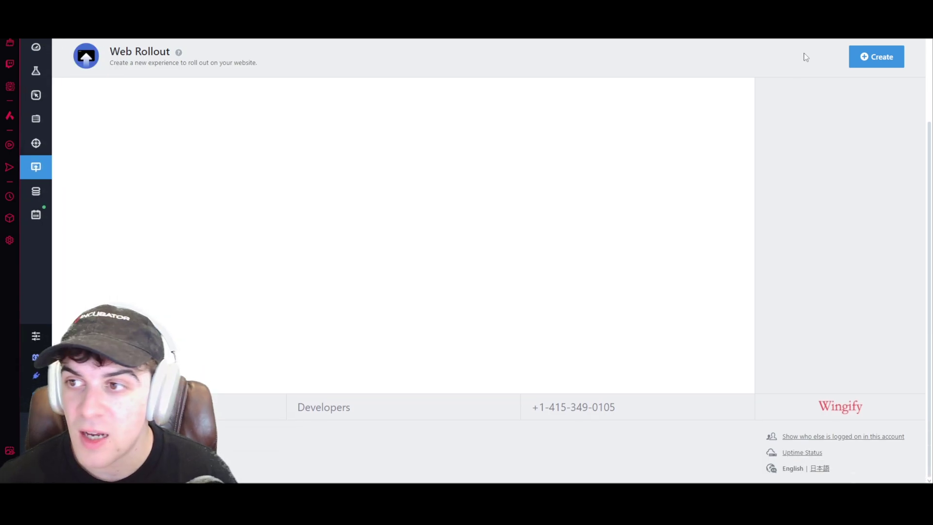